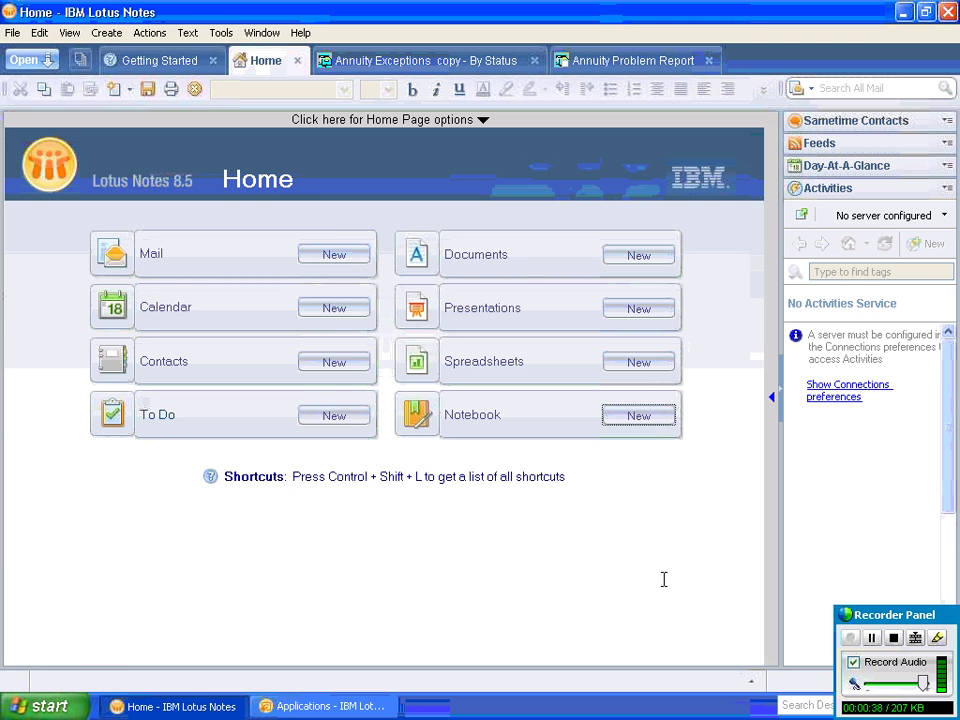
View the annuity exceptions by status and the Annuity Problem Report form, and look through the Plan keyword choices without selecting one
click(456, 62)
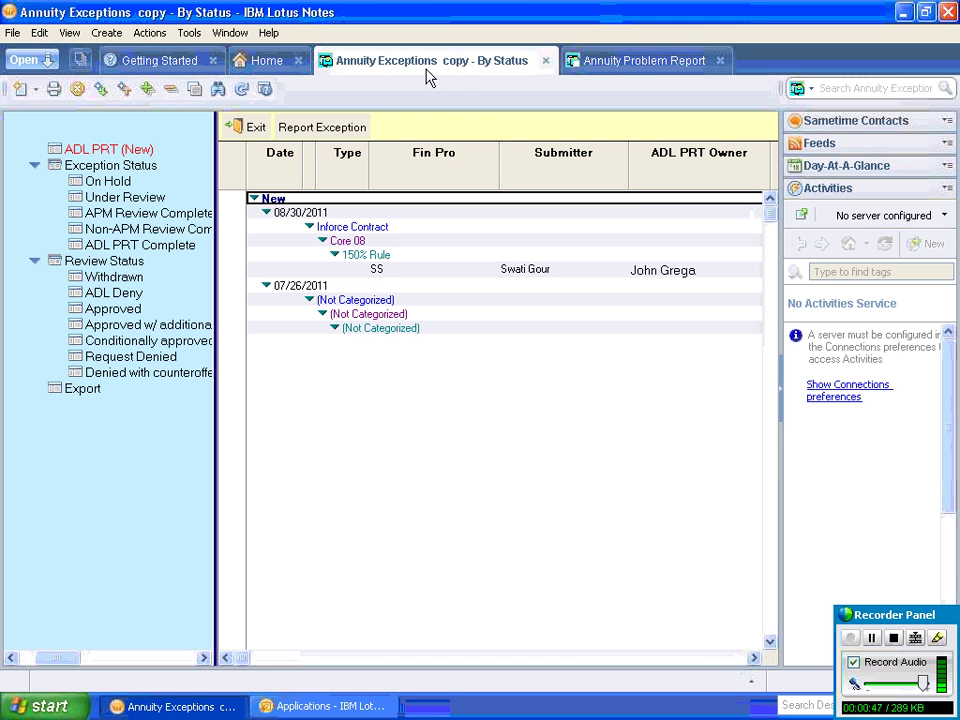
click(604, 62)
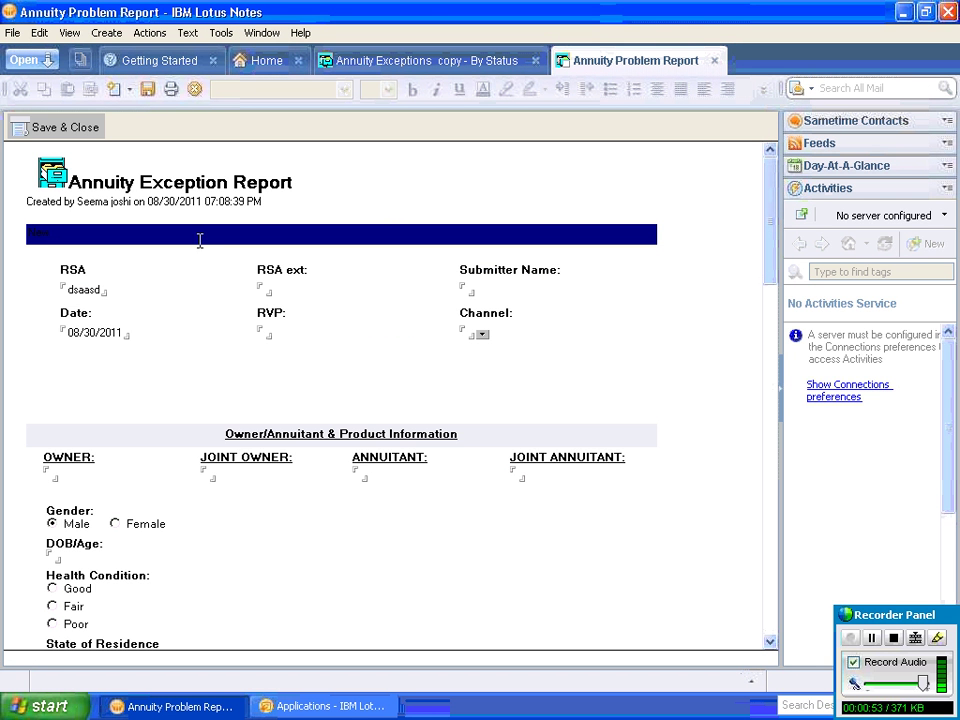
click(74, 290)
drag(771, 313, 765, 397)
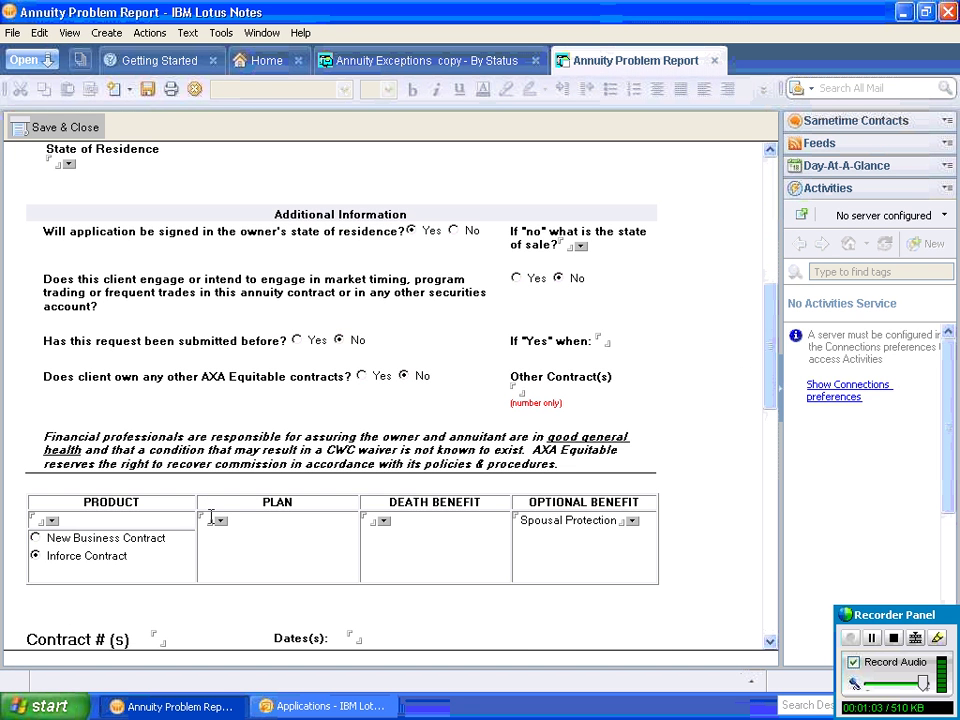
click(218, 521)
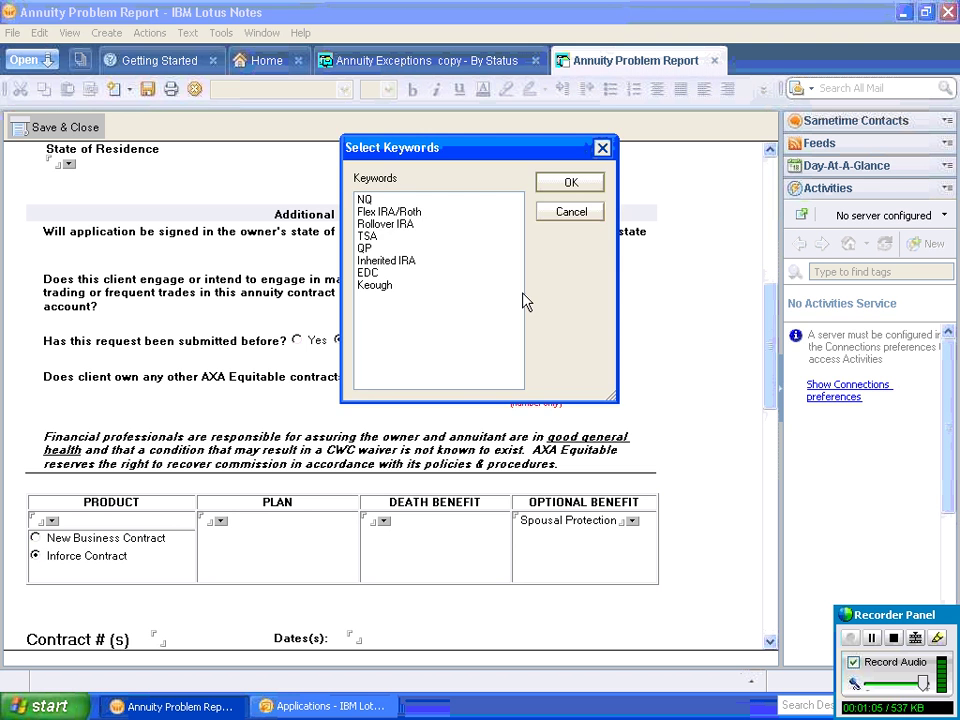
click(561, 219)
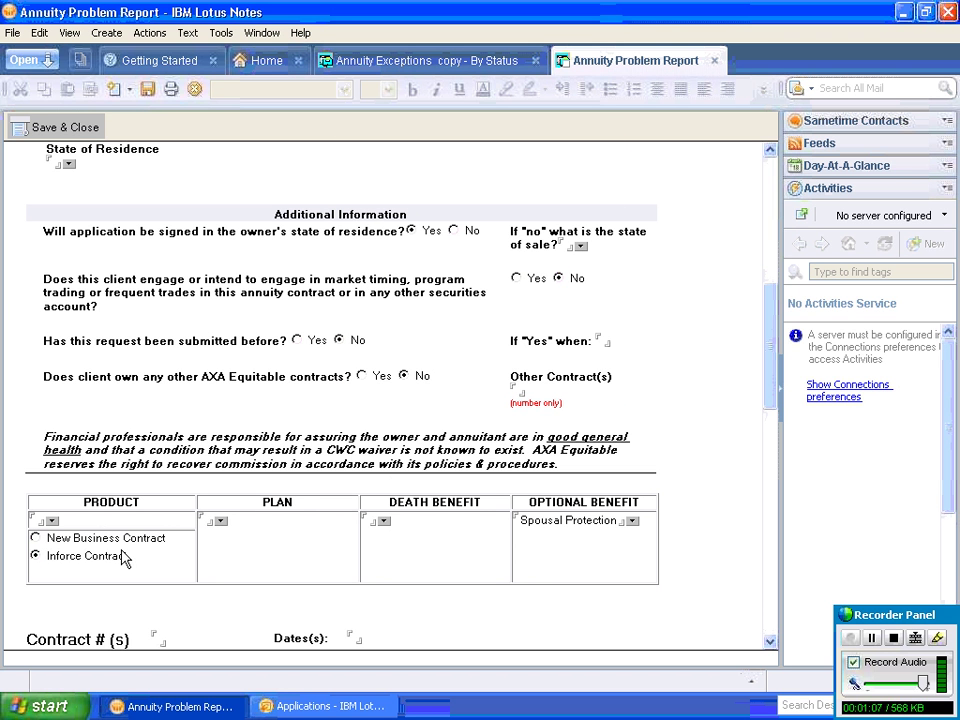
Switch the product's contract type to New Business Contract and back to Inforce Contract to compare the dependent fields
scroll(125, 558, down, 1)
click(36, 508)
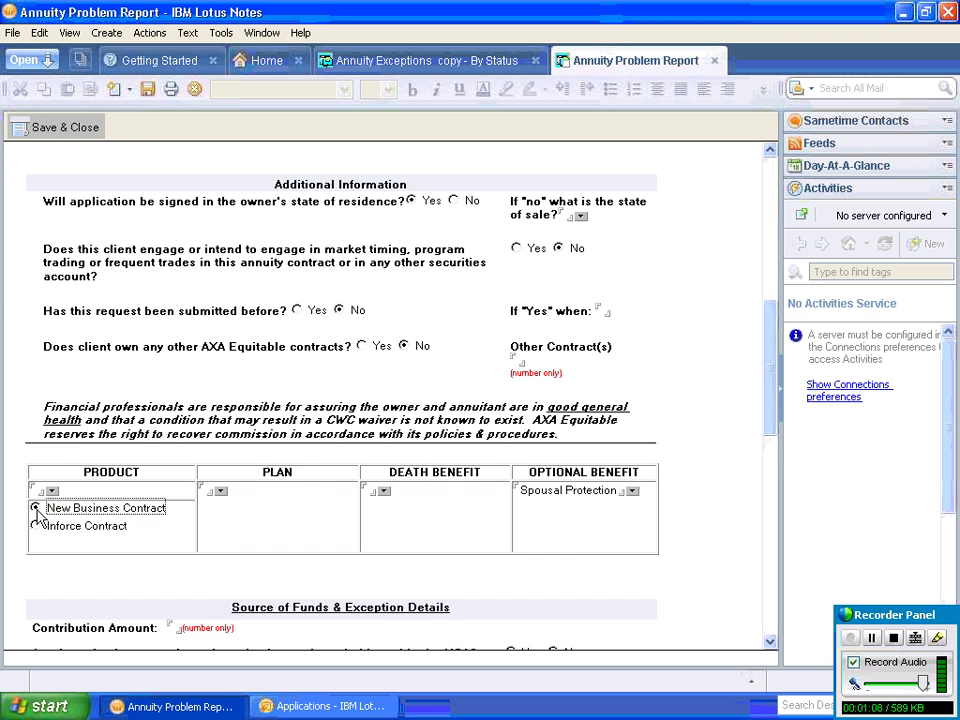
click(36, 526)
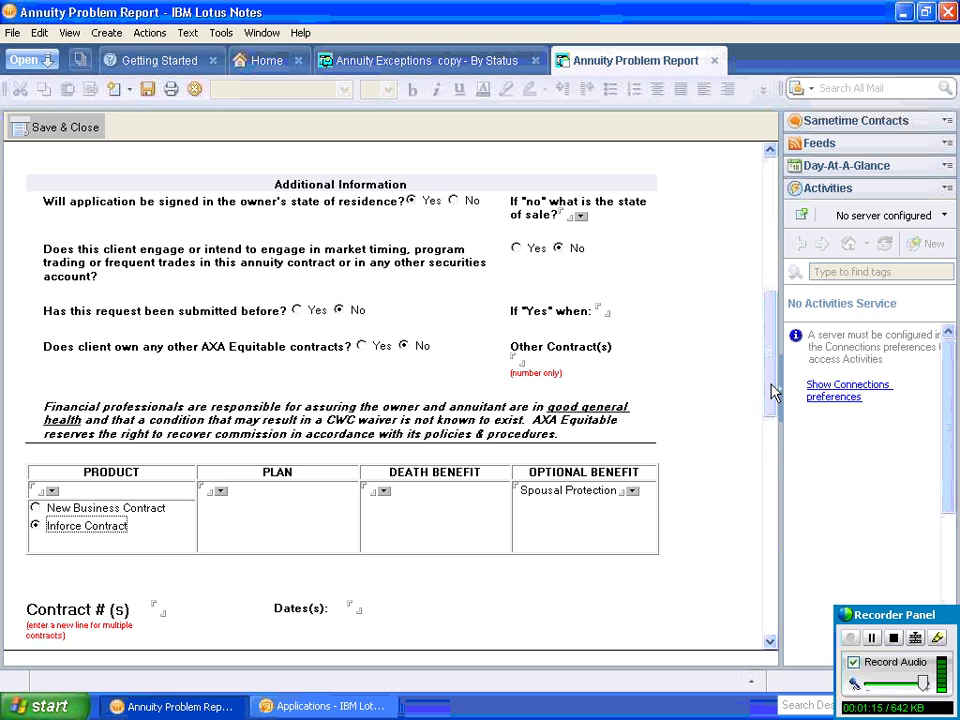
Review the Source of Funds and Financial Professional sections, and switch to Domino Designer to view the Exception Report form design
drag(773, 388, 761, 516)
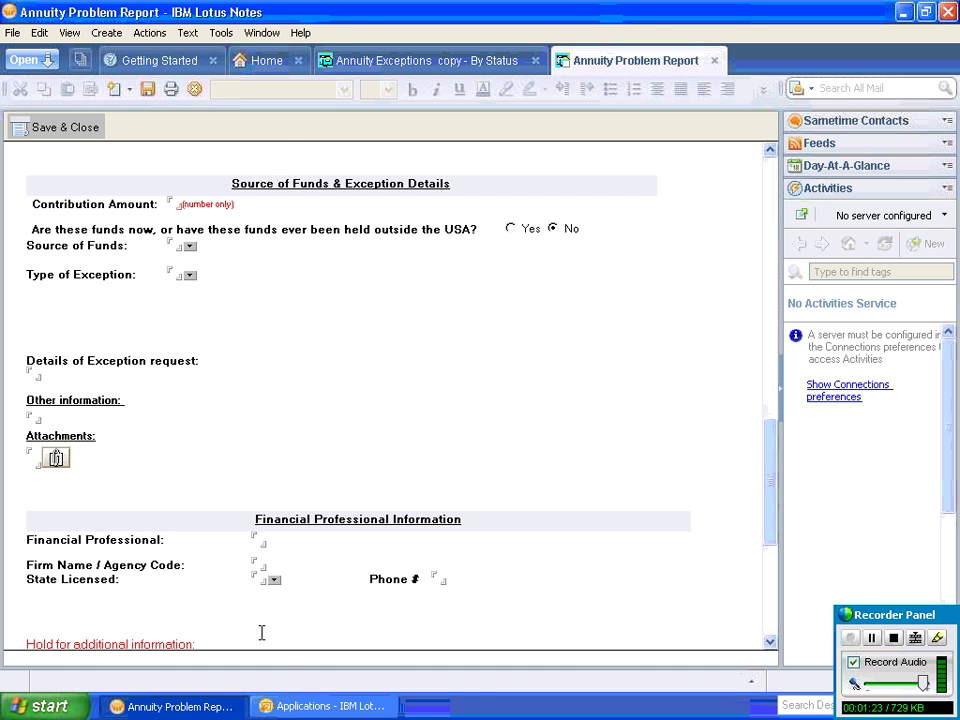
click(297, 707)
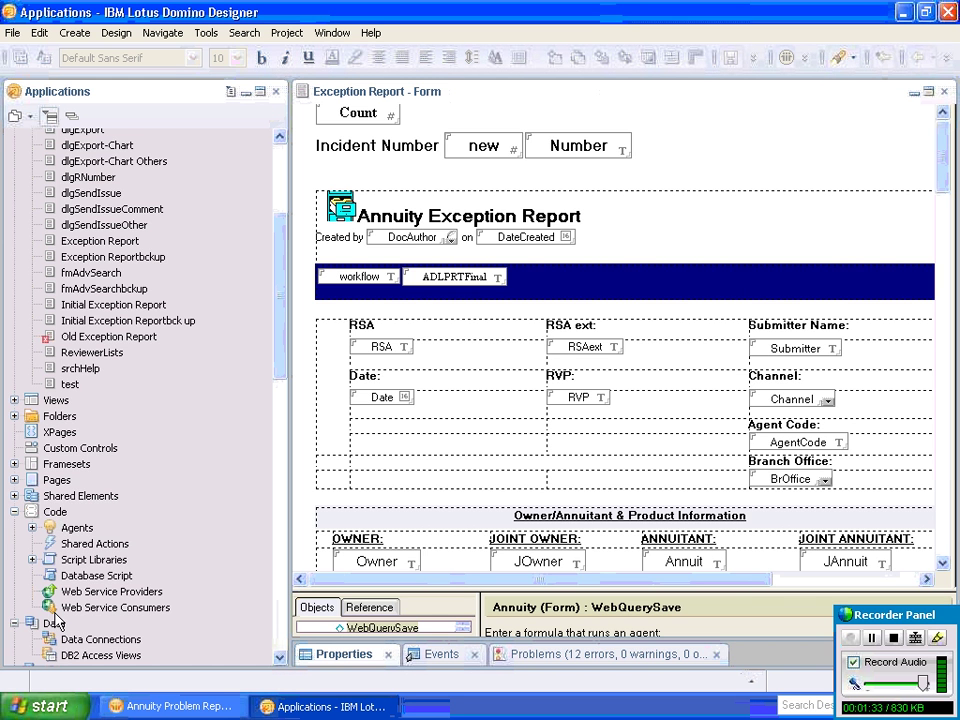
click(873, 639)
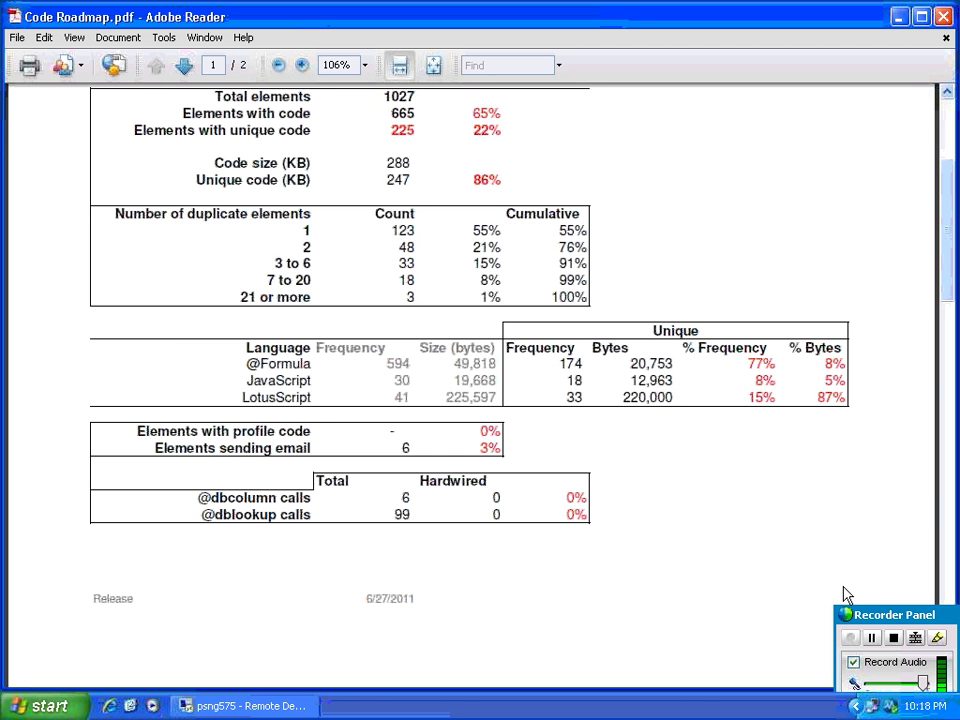
click(893, 637)
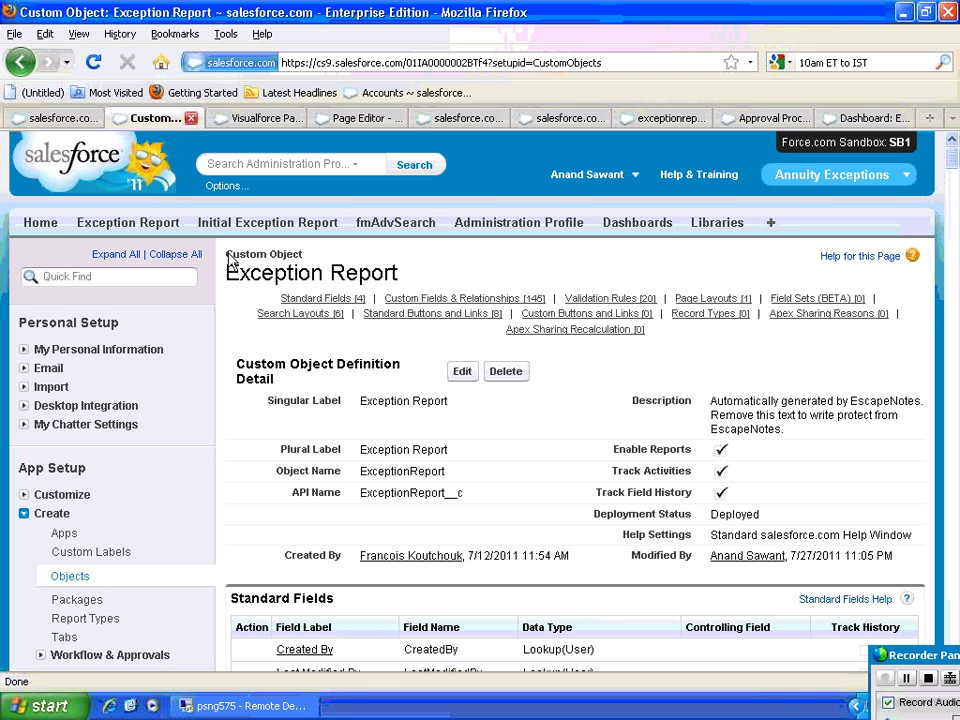
Inspect the Exception Report custom object definition and the list of Visualforce pages generated by EscapeNotes
drag(227, 253, 305, 254)
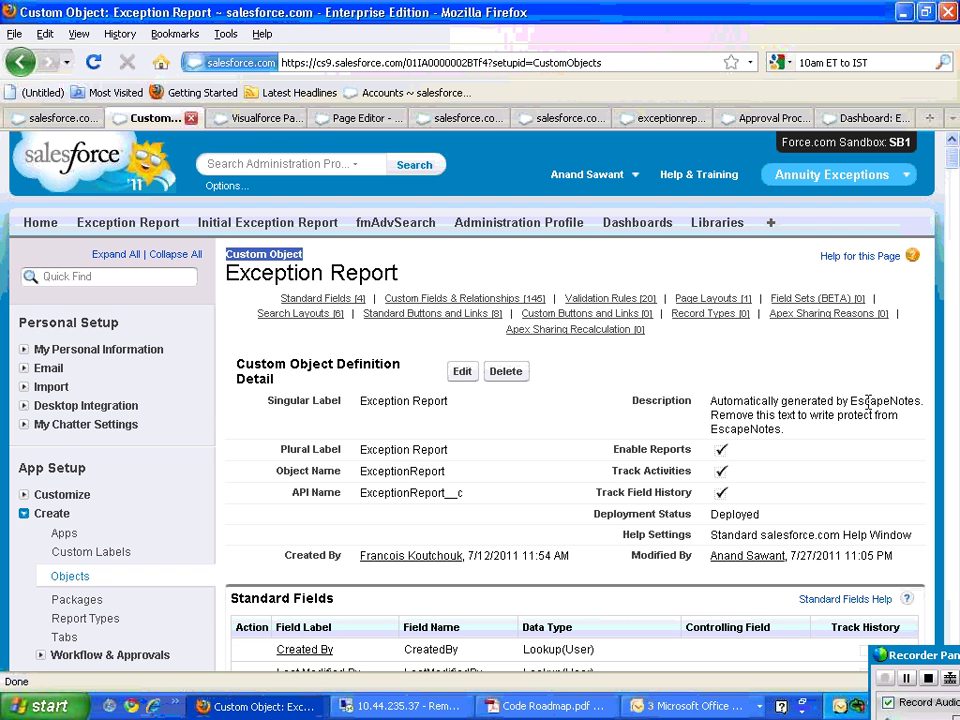
click(258, 120)
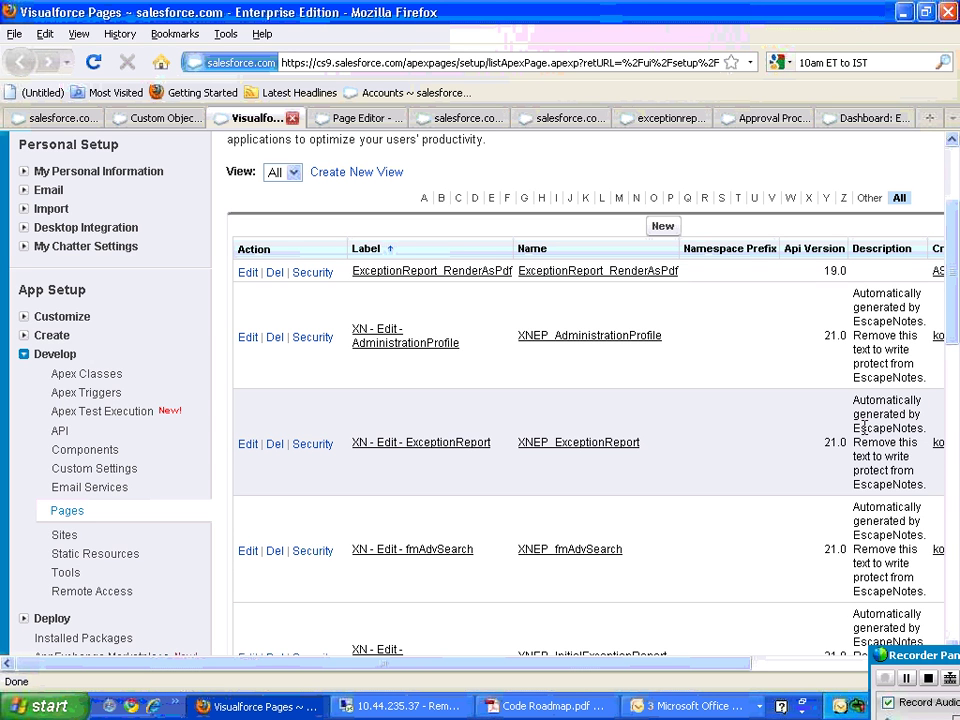
Examine the generated XNNP_InitialExceptionReport page, from its embedded style code to the owner and annuitant fields, dismissing the popup notice
click(358, 118)
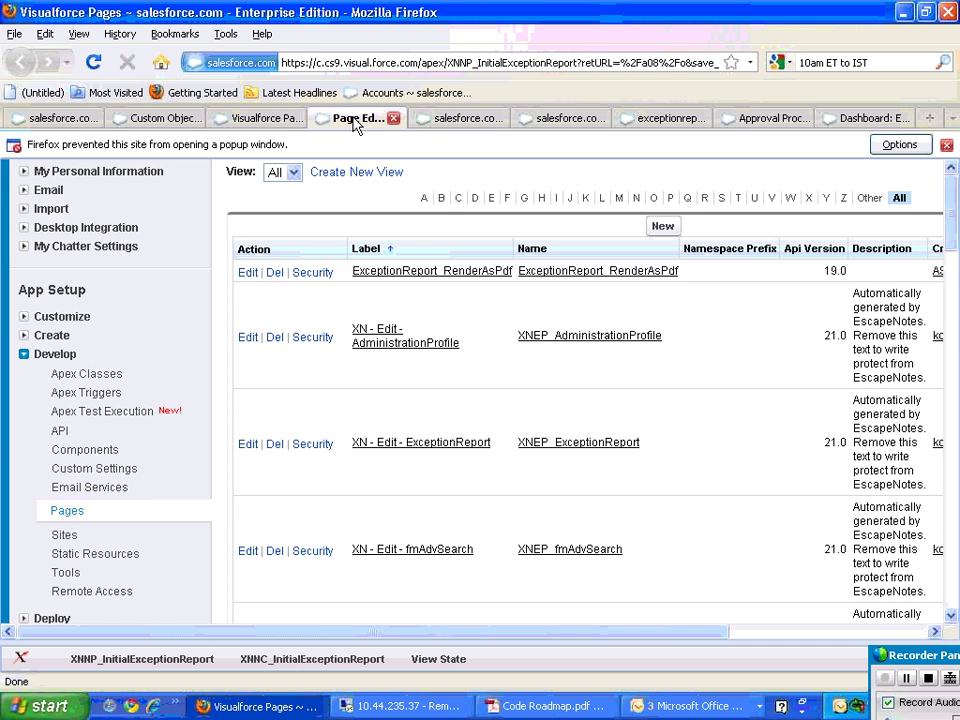
click(946, 145)
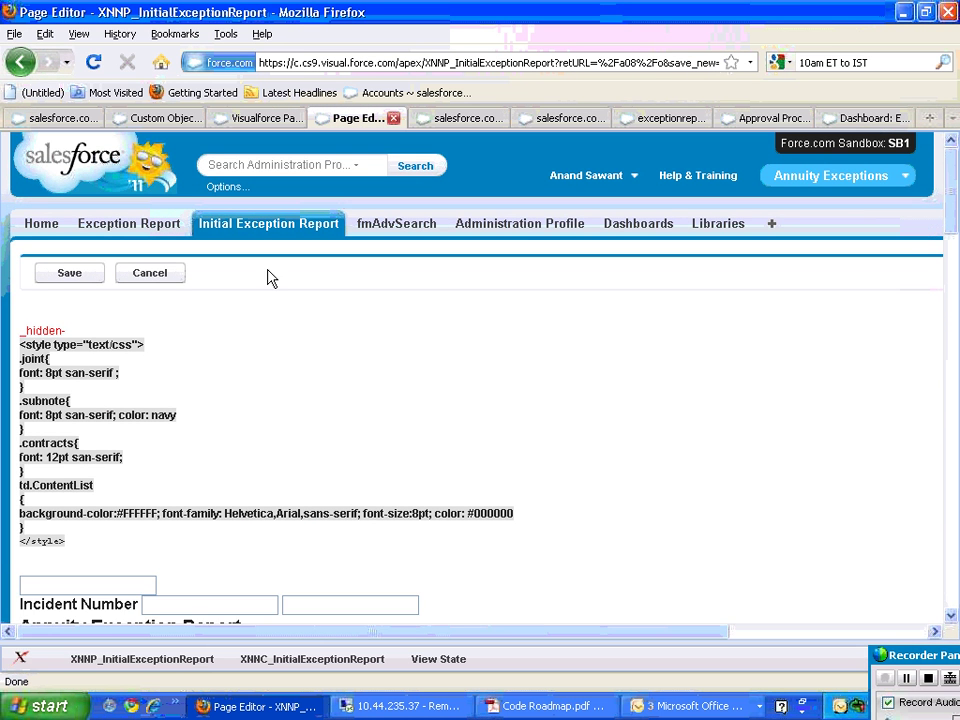
scroll(255, 392, down, 1)
scroll(255, 392, down, 3)
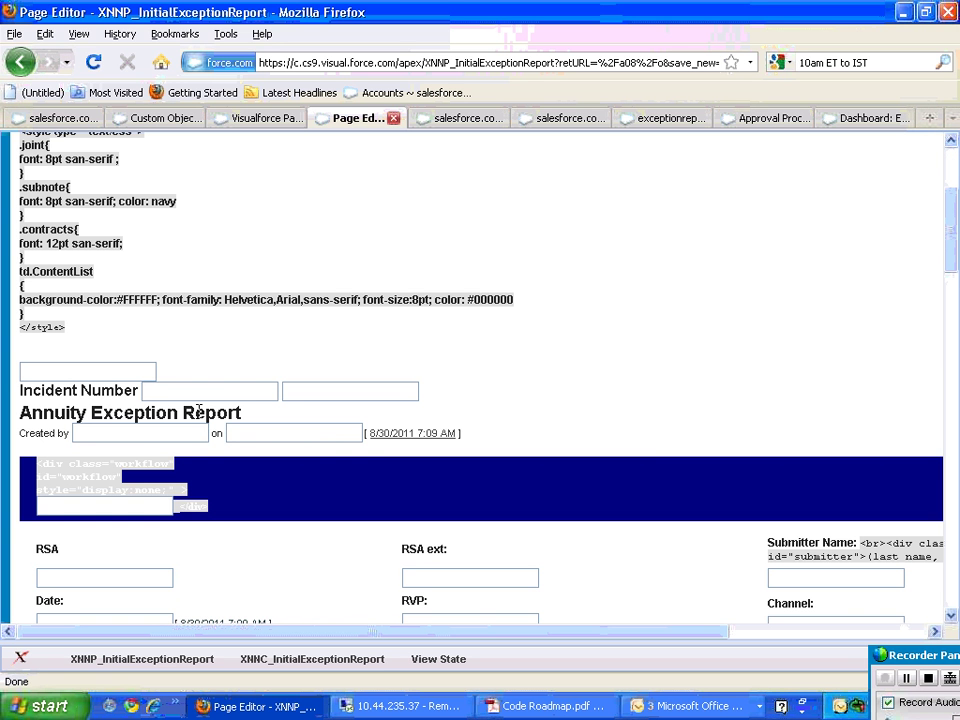
scroll(198, 405, up, 2)
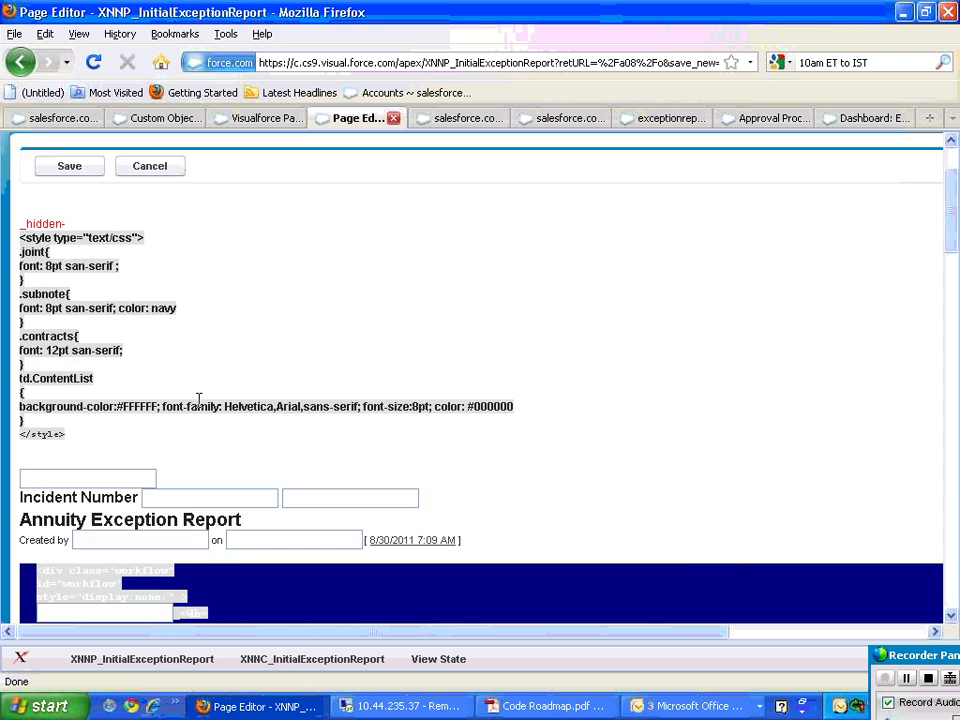
scroll(198, 399, up, 1)
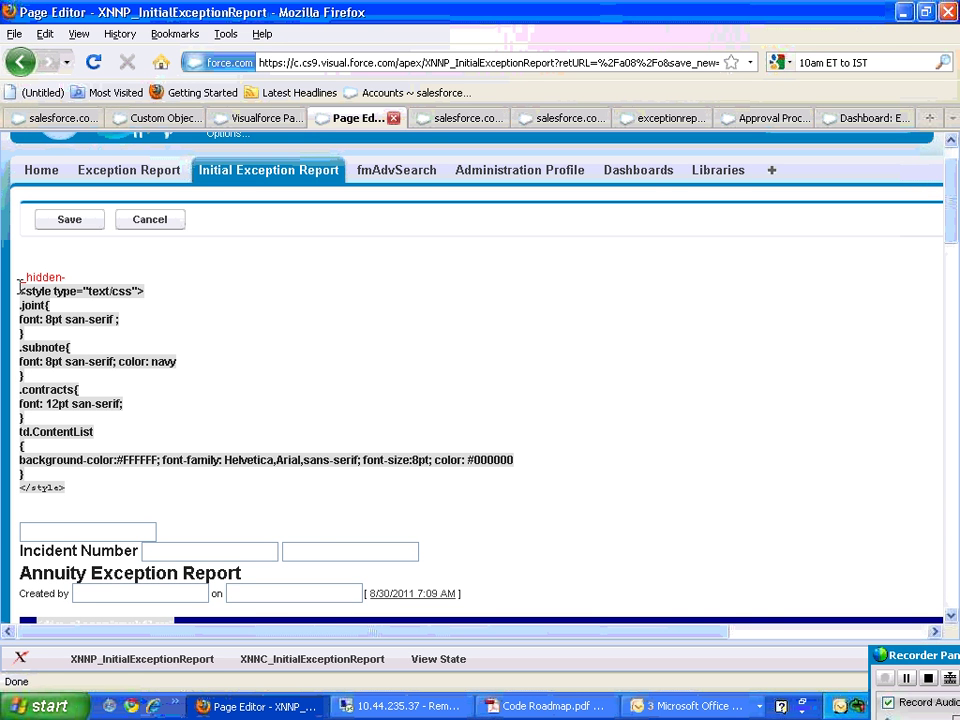
scroll(56, 470, down, 2)
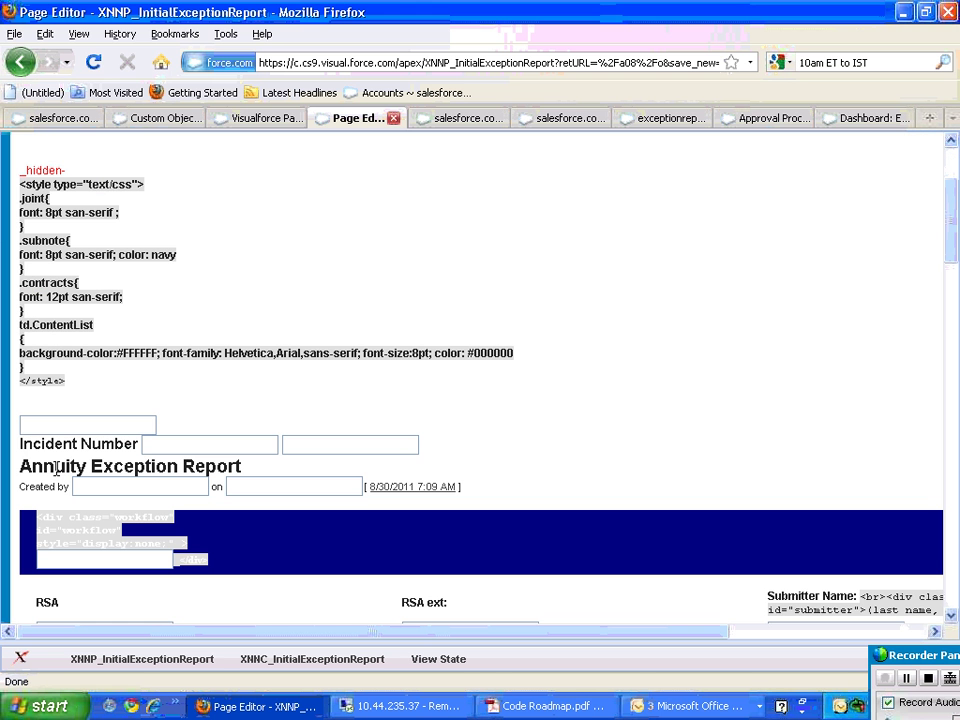
scroll(141, 476, down, 1)
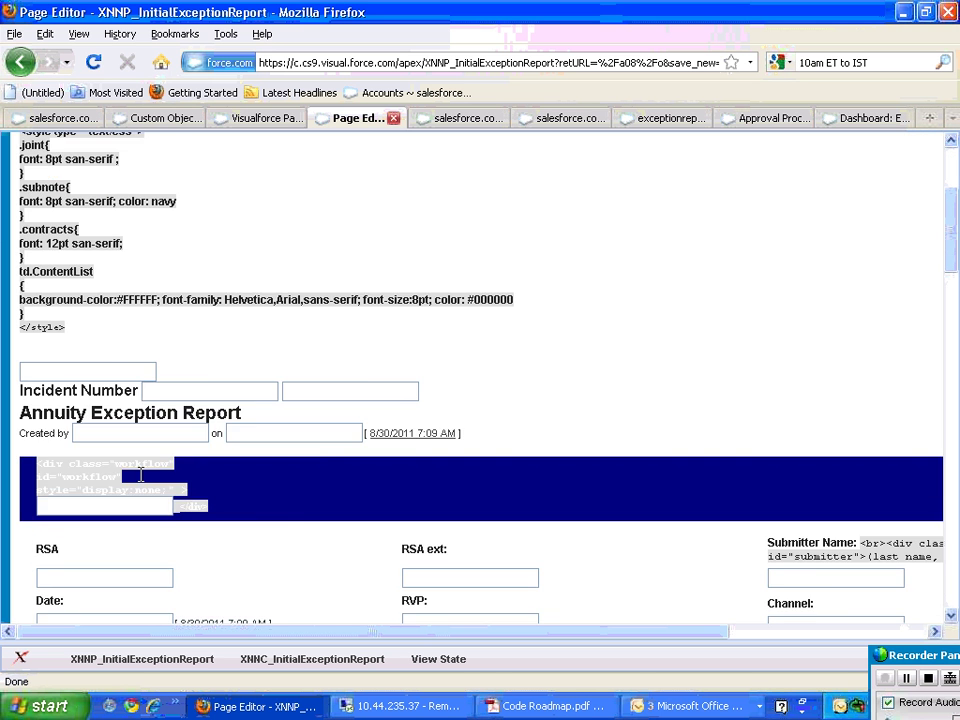
scroll(141, 478, down, 11)
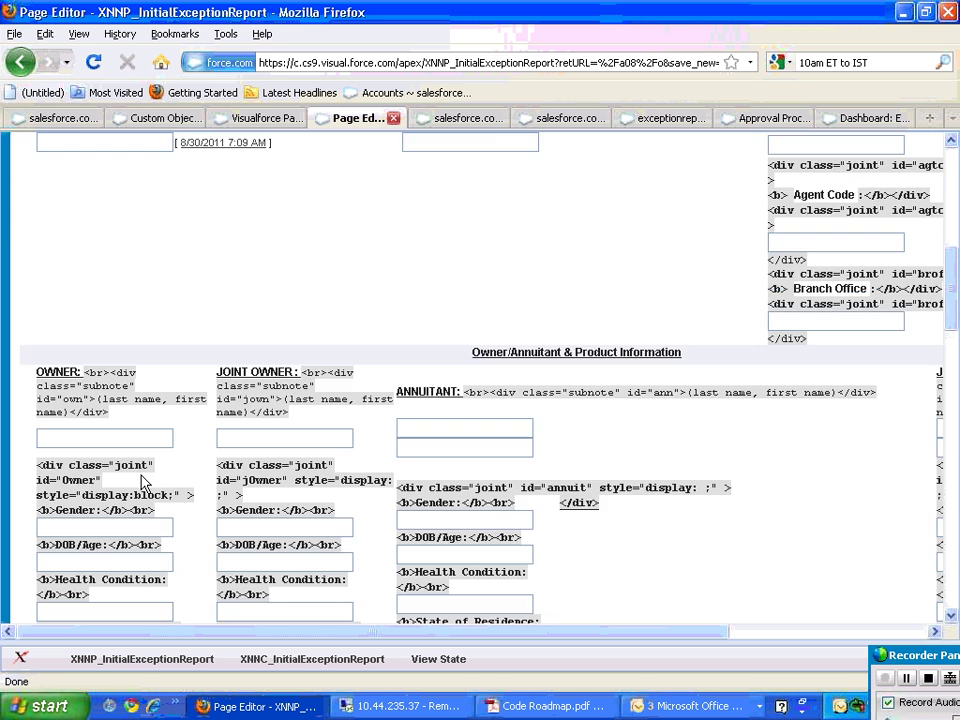
scroll(141, 483, down, 1)
scroll(141, 483, up, 12)
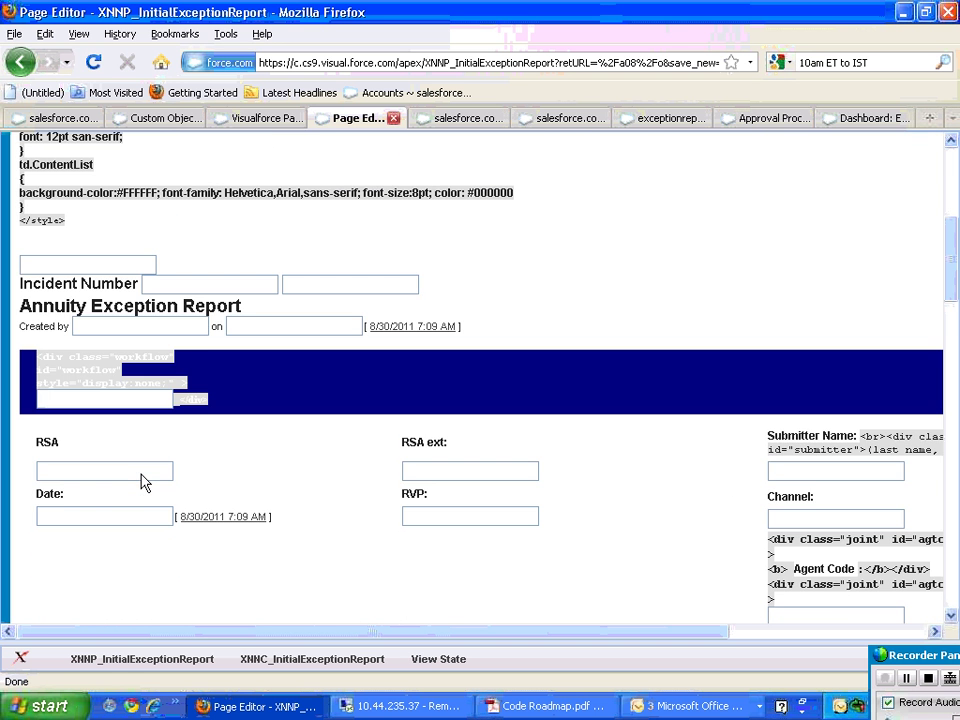
scroll(141, 482, up, 6)
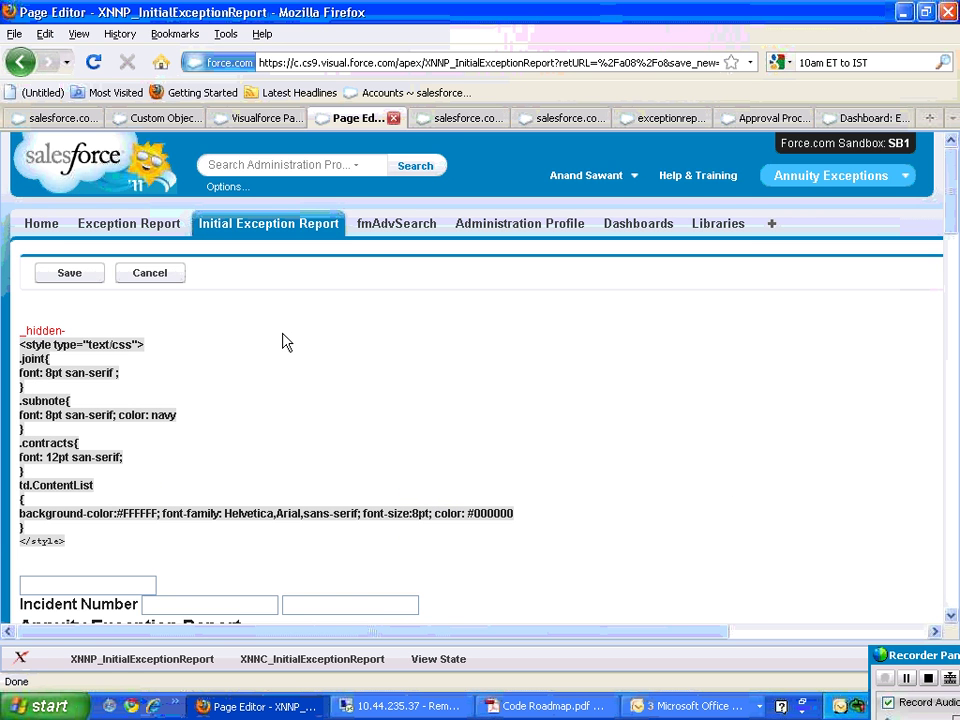
Examine the new Annuity Exception Report entry form and check the Date field's calendar without picking a date
click(457, 119)
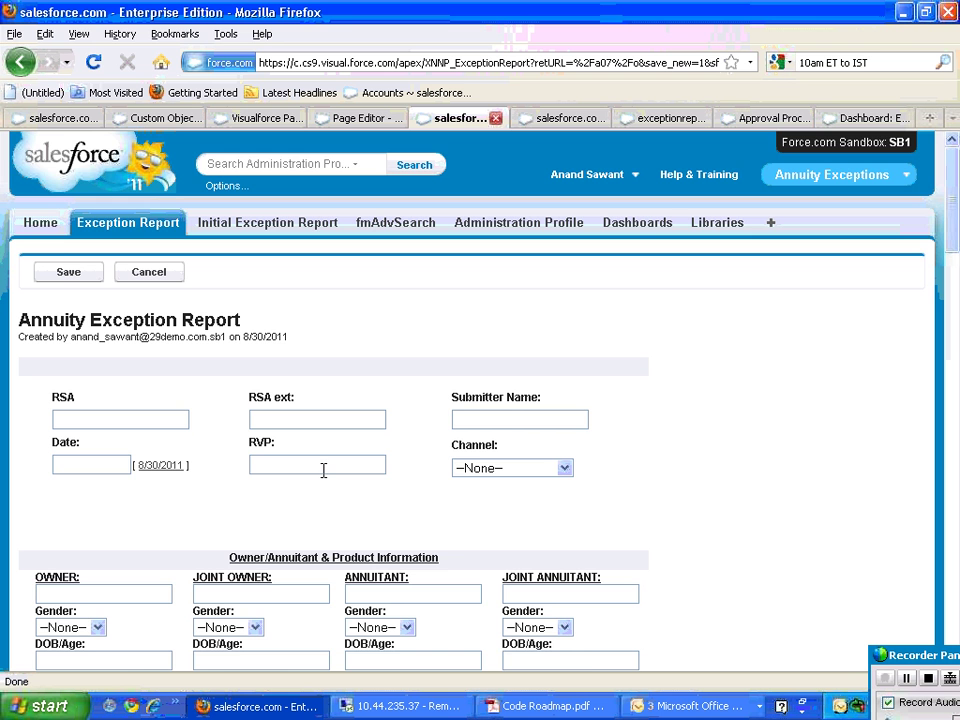
scroll(317, 497, down, 5)
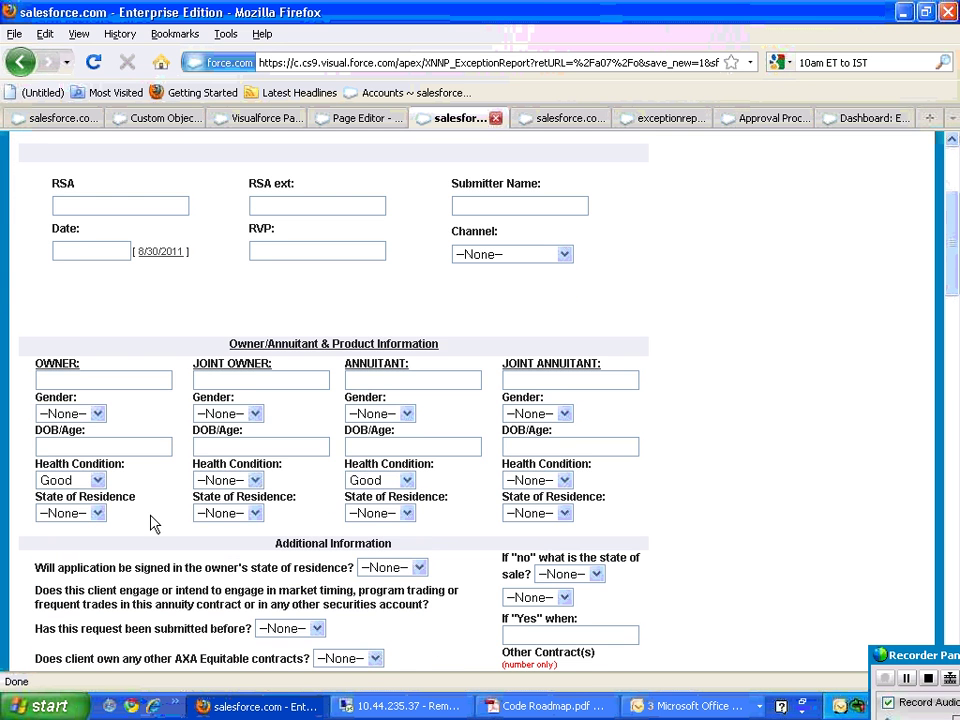
click(80, 252)
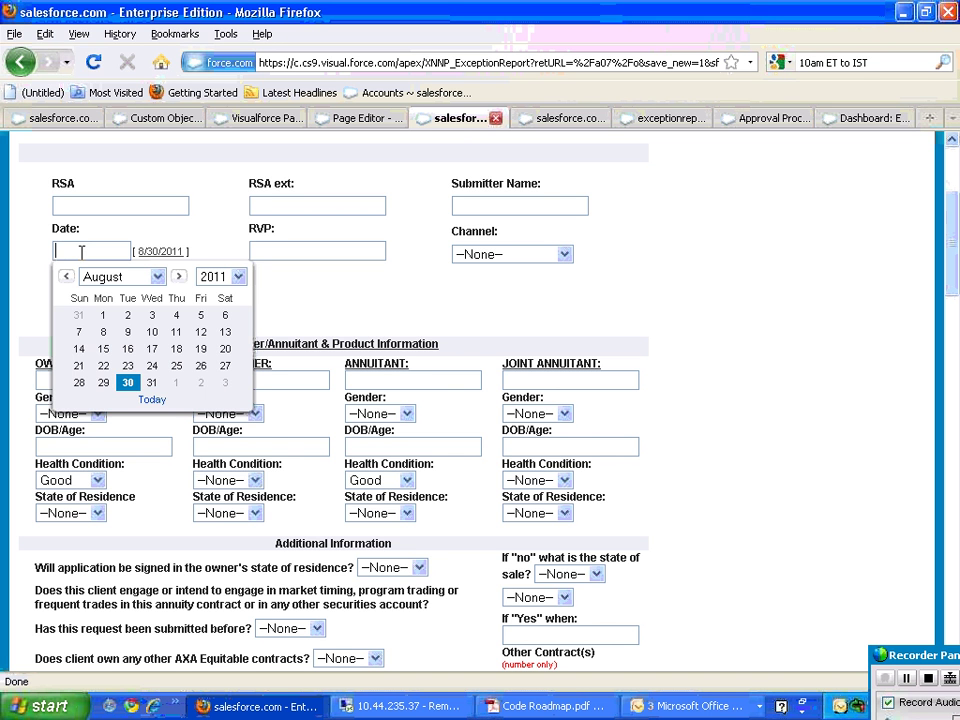
click(277, 303)
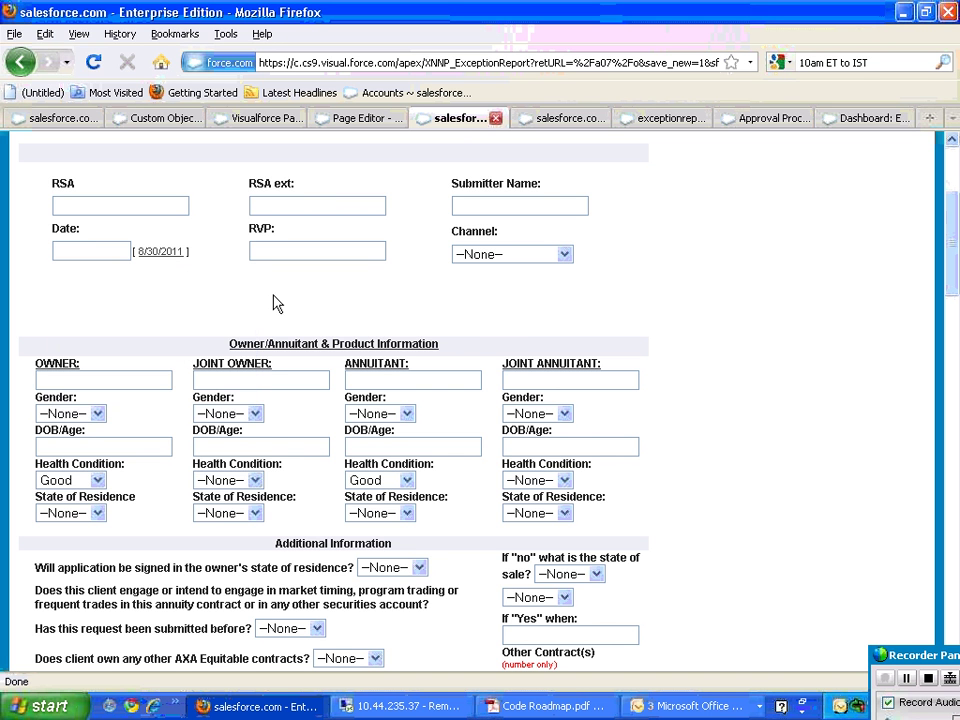
Switch the contract type under Product to Inforce Contract and back to New Business Contract to check the conditional contract fields
scroll(333, 500, down, 4)
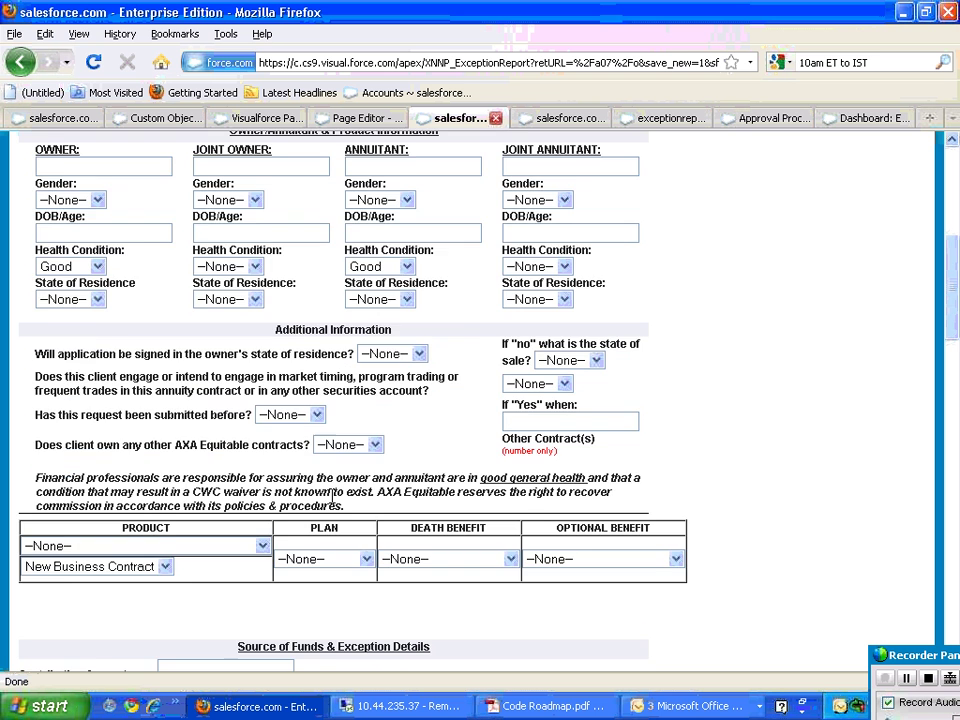
scroll(176, 540, down, 2)
click(163, 460)
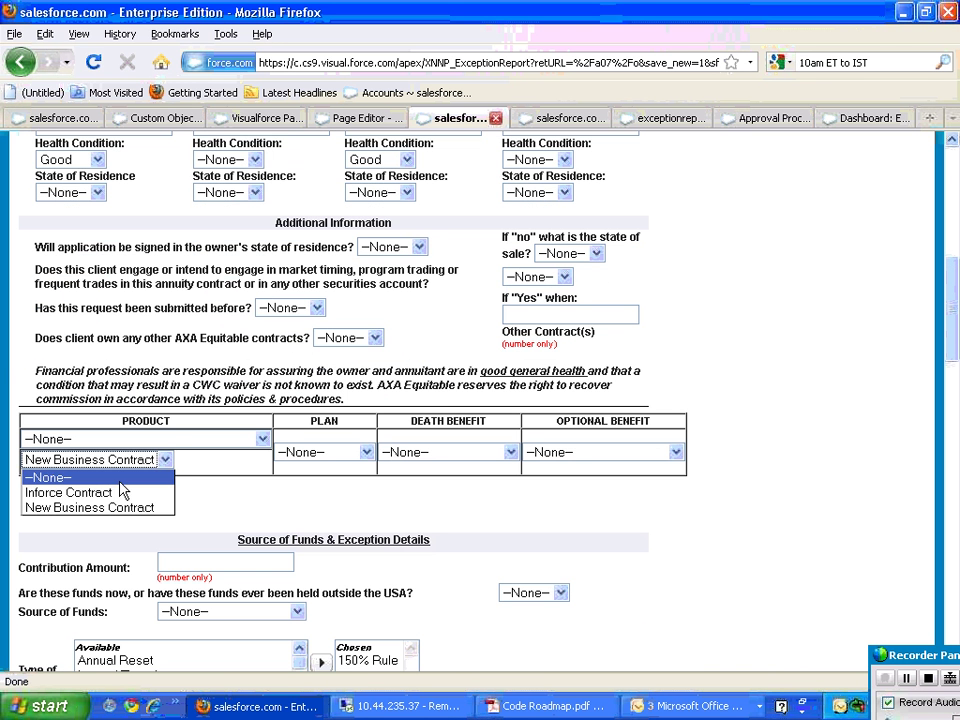
click(110, 493)
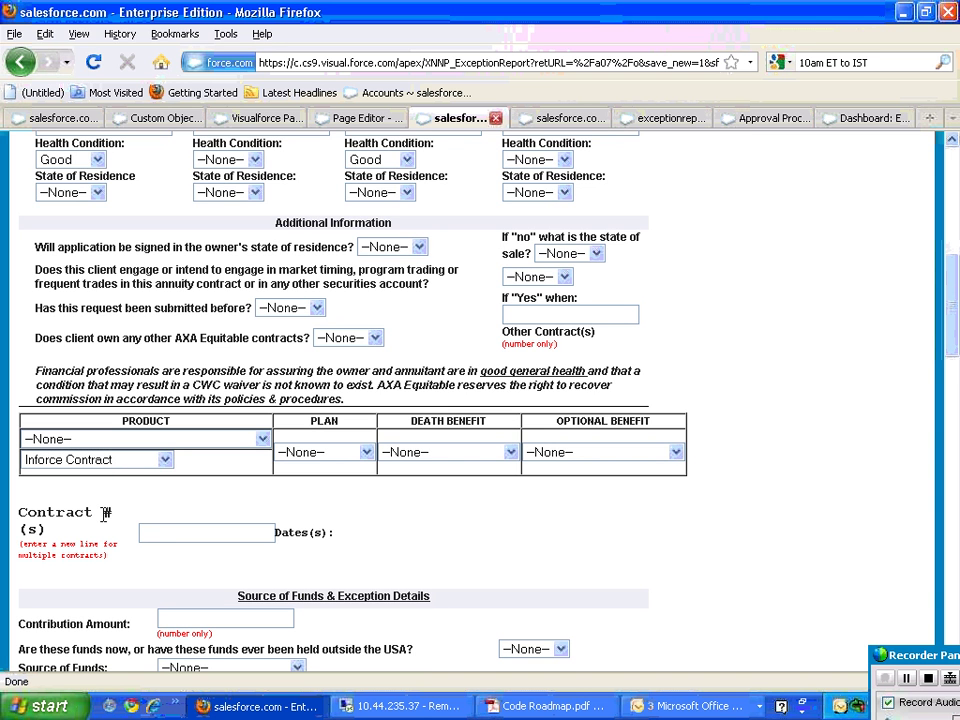
click(145, 468)
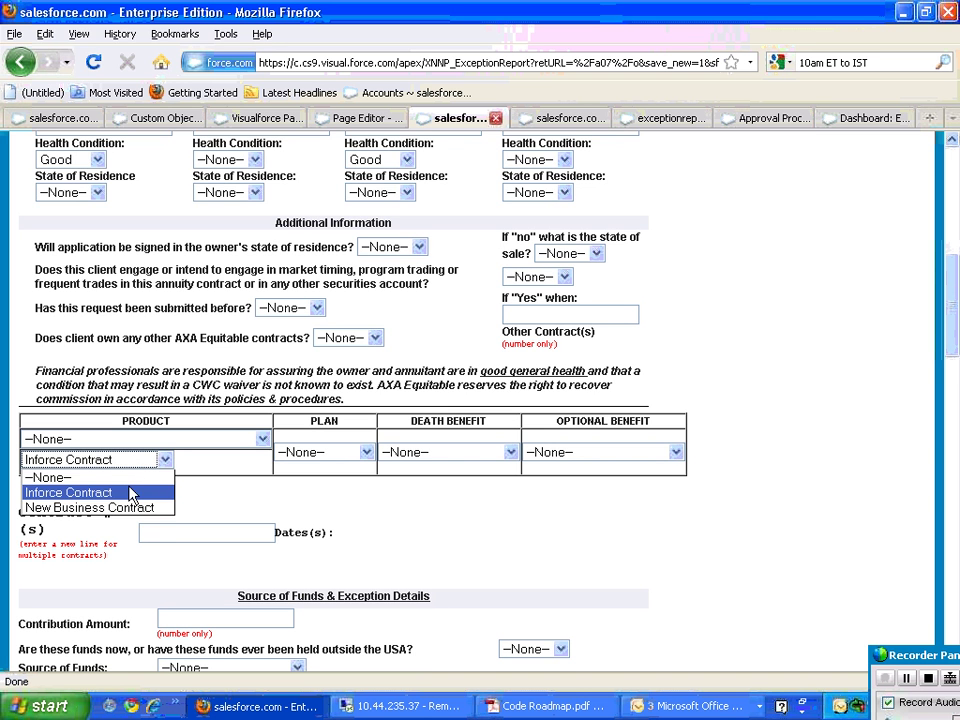
click(128, 507)
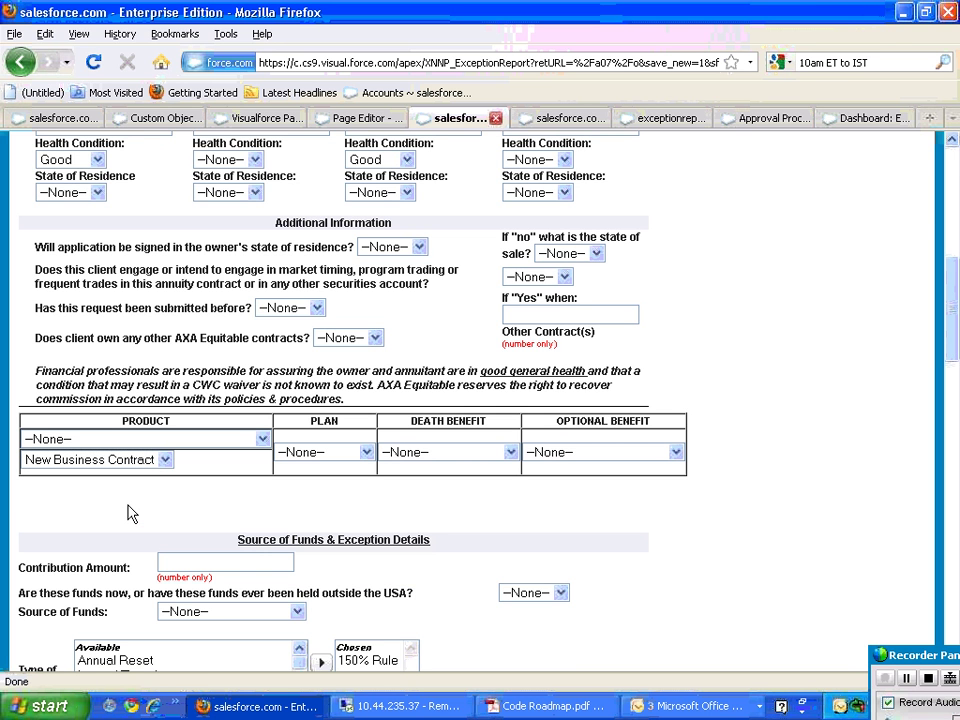
scroll(456, 384, up, 6)
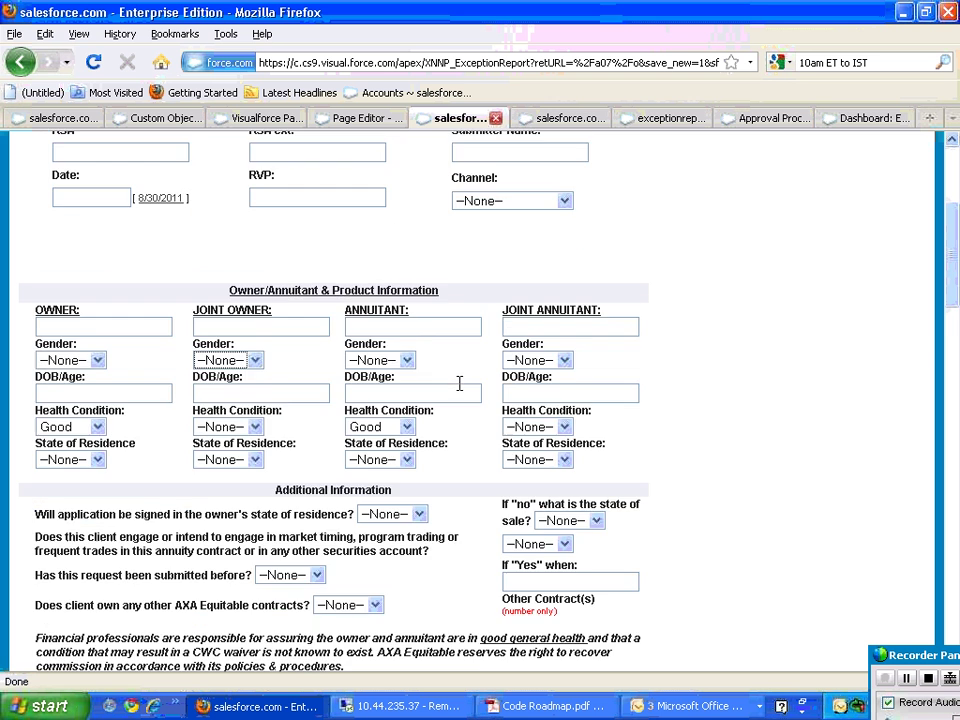
scroll(459, 383, up, 3)
View the saved Annuity Exception Report record and review its submitter, owner and annuitant details
click(558, 118)
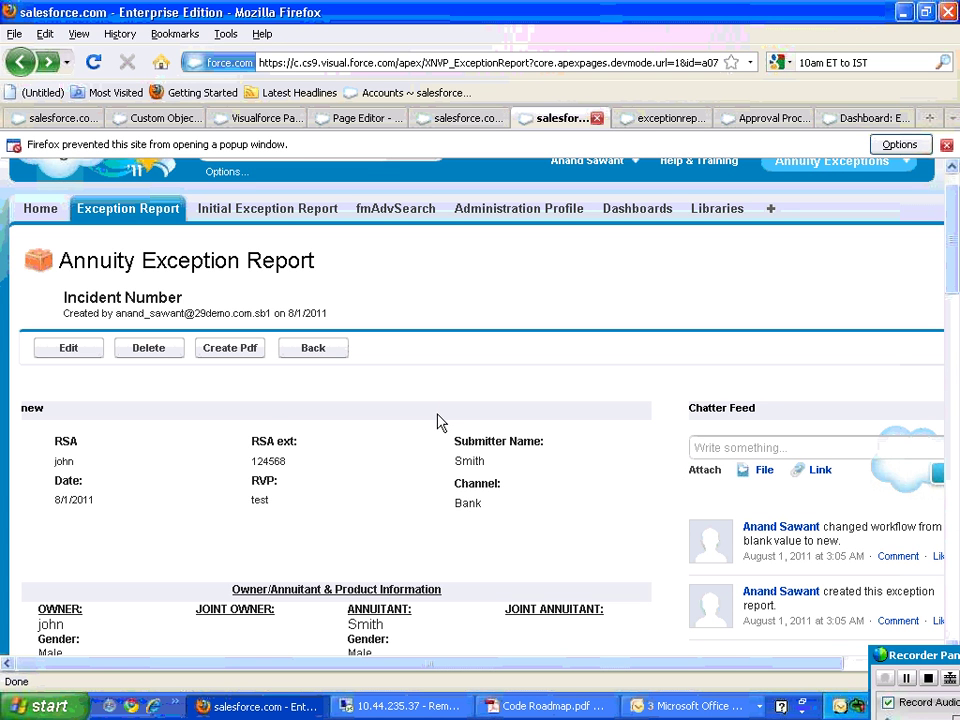
scroll(237, 480, down, 5)
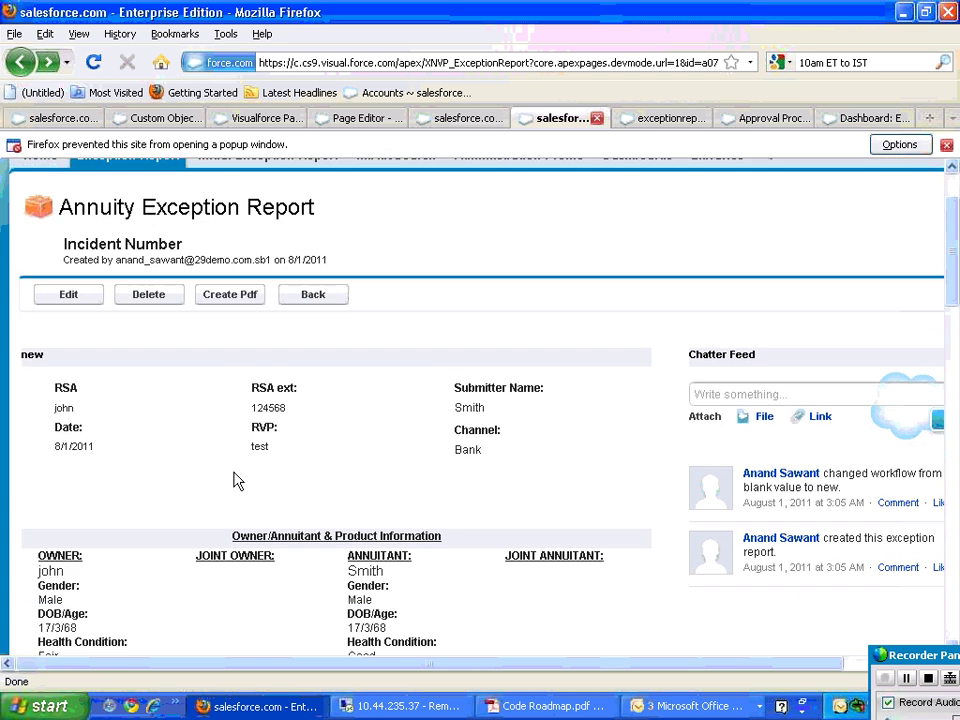
Review the PDF version of the Annuity Exception Report, from the submitter details through the second page's reviewer section
scroll(234, 480, up, 6)
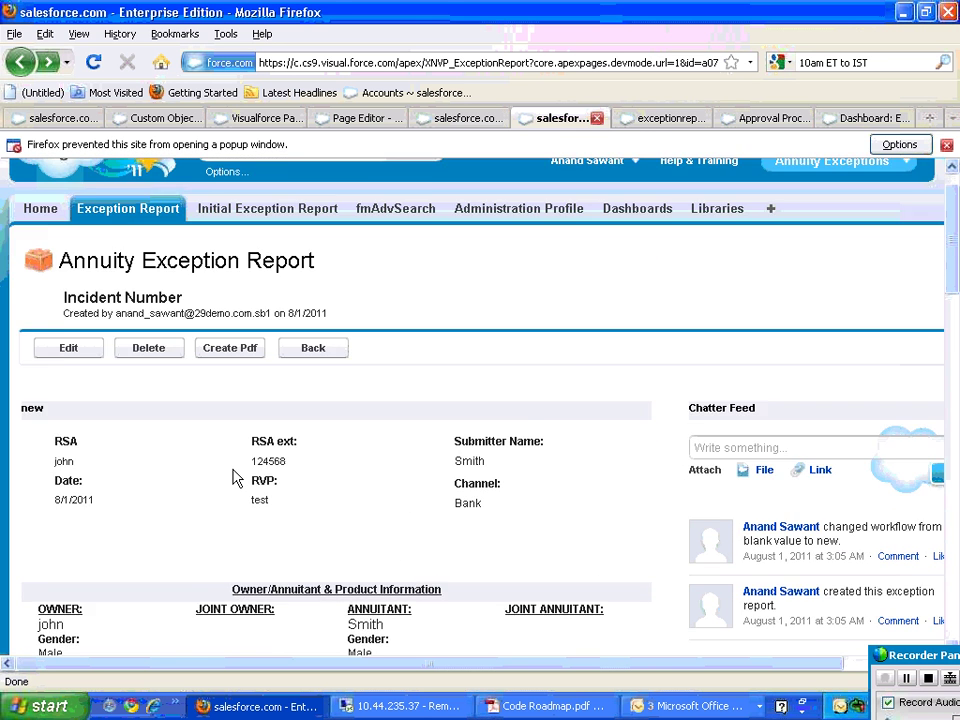
click(649, 122)
scroll(632, 440, down, 6)
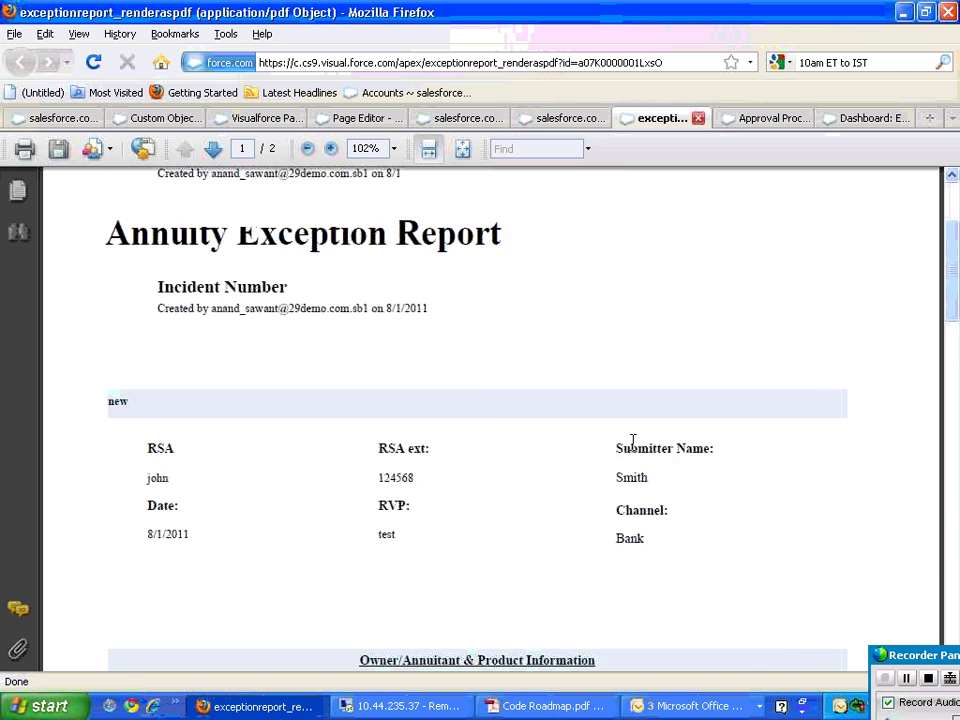
drag(953, 346, 936, 578)
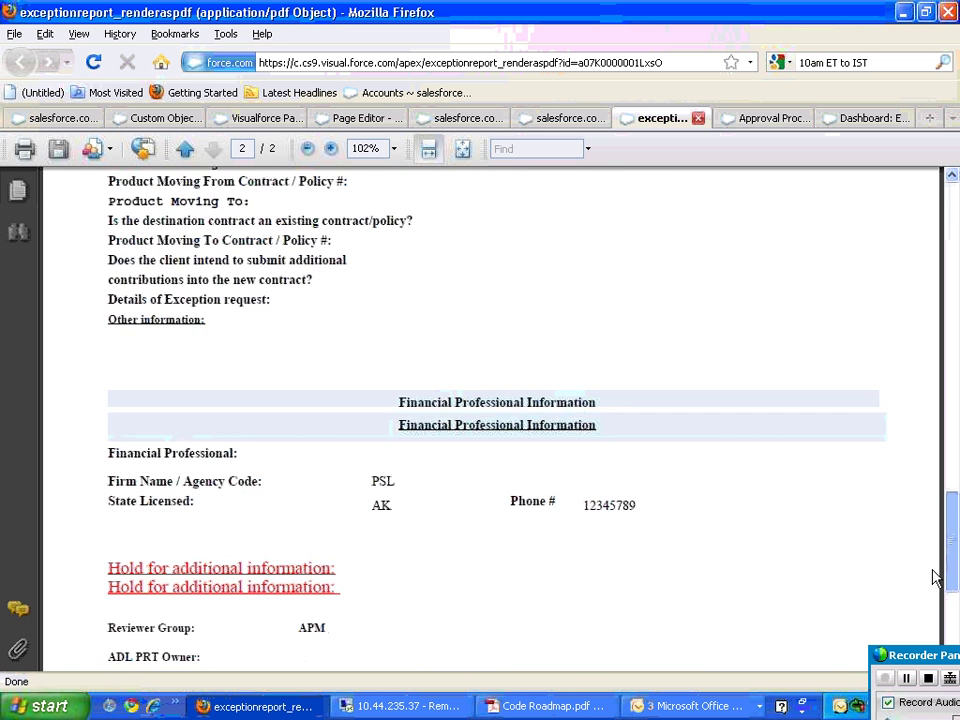
scroll(949, 204, up, 15)
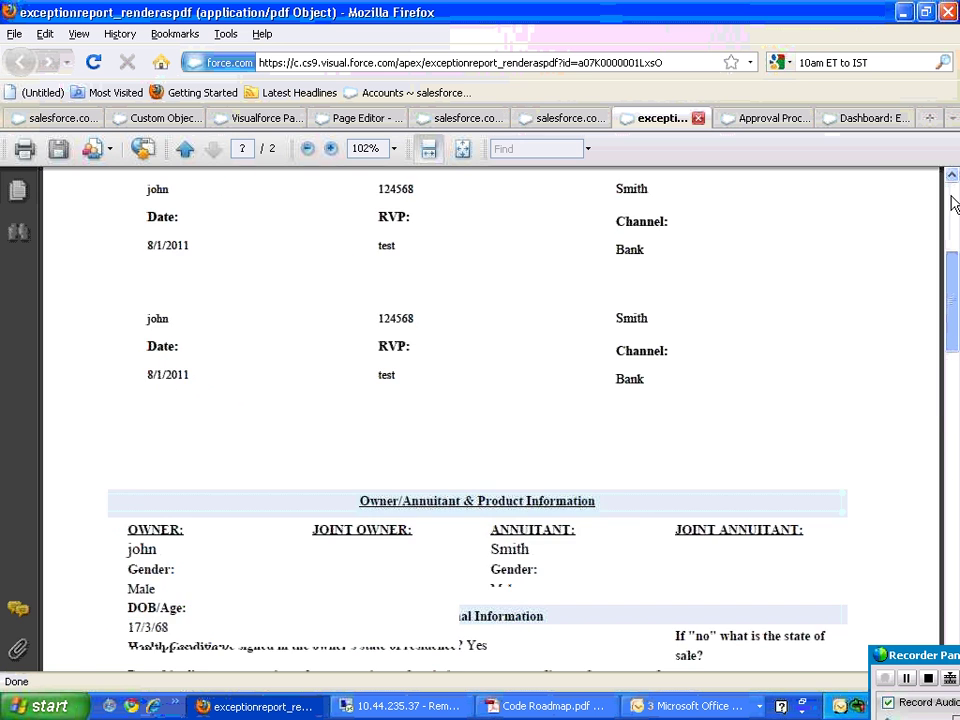
Return to the saved Annuity Exception Report record and examine its attached files and Approval History
click(545, 118)
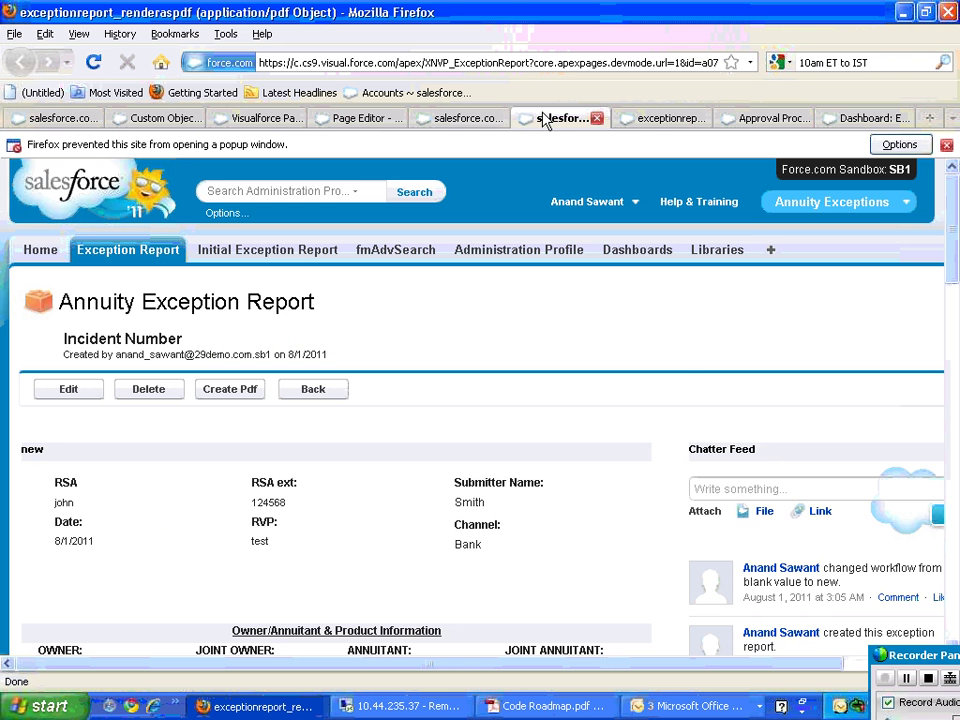
drag(951, 229, 902, 523)
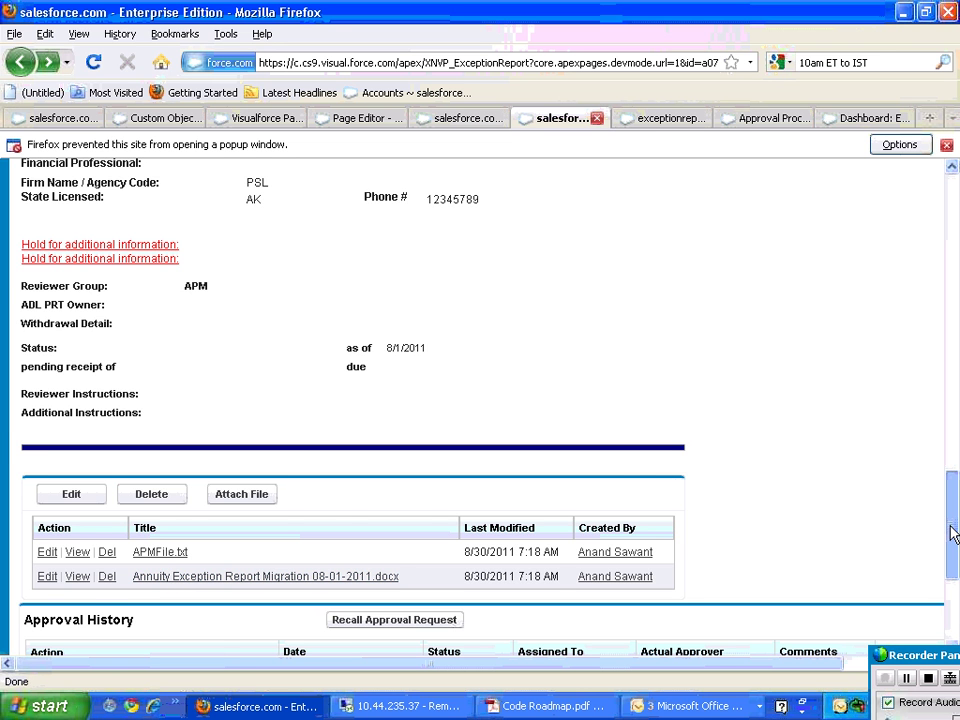
drag(953, 533, 954, 579)
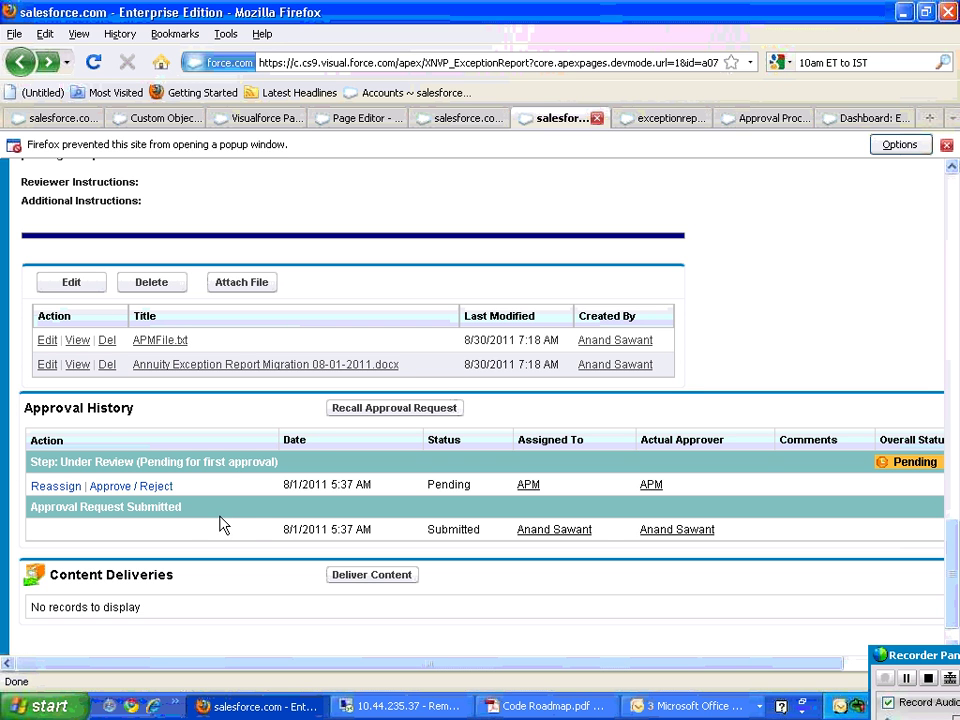
Examine the ExceptionReport Approval process, checking the approval steps' criteria and assigned queues
click(776, 119)
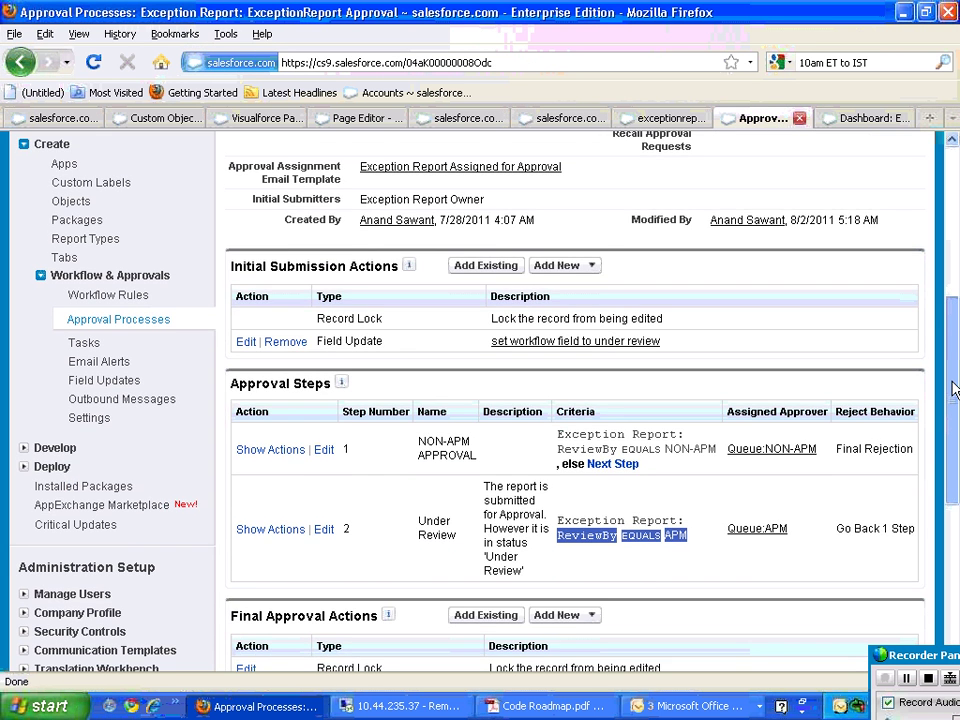
drag(953, 390, 932, 422)
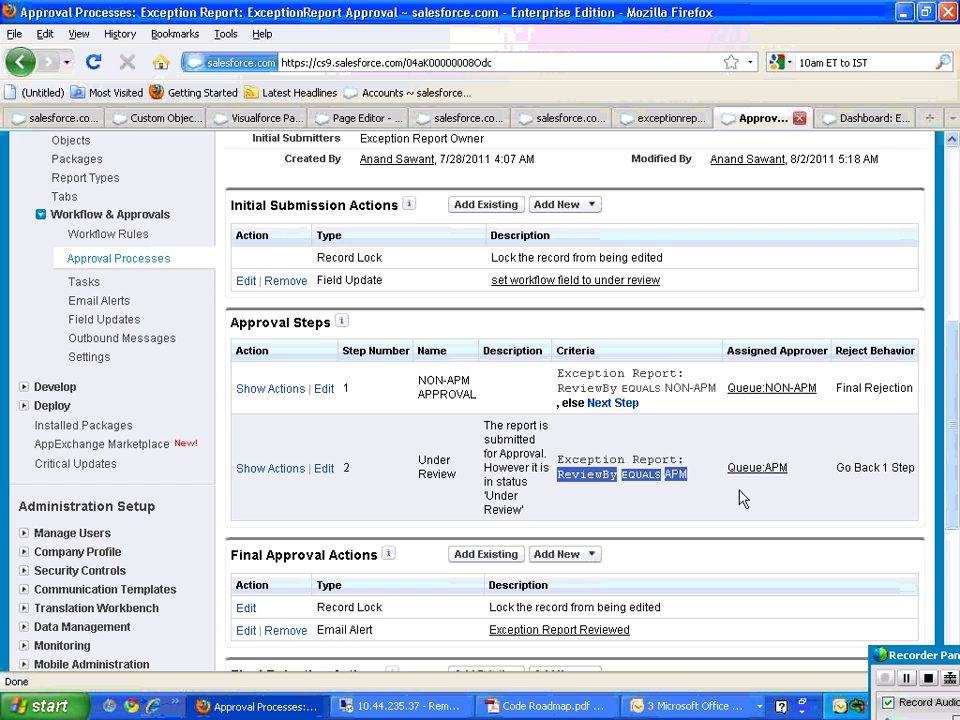
click(581, 499)
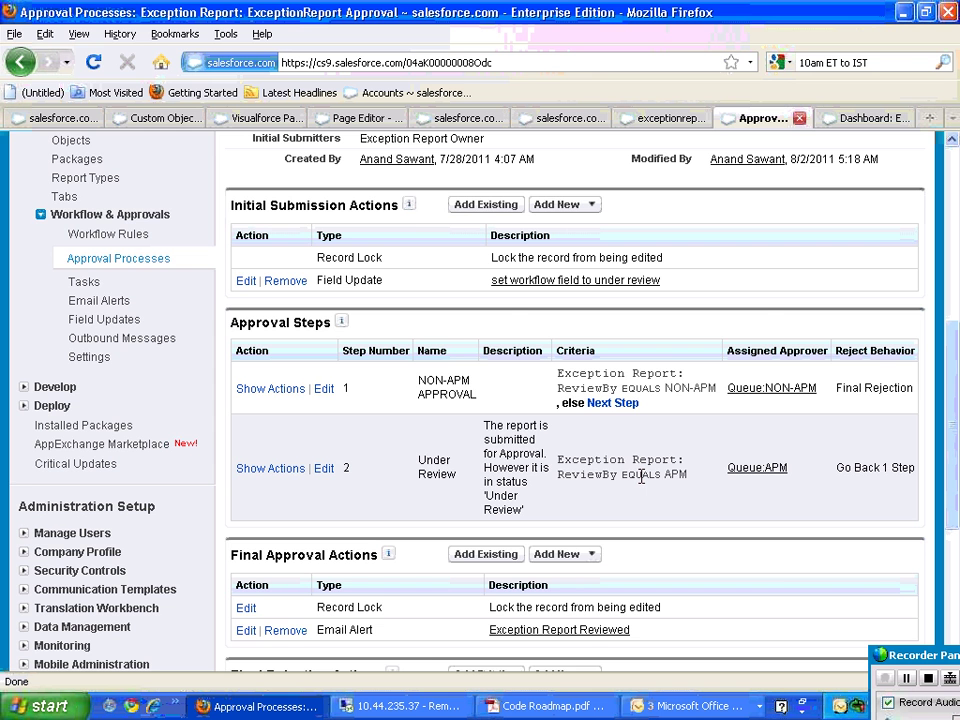
Revisit the blank Annuity Exception Report entry form and the saved record's Approval History
click(164, 118)
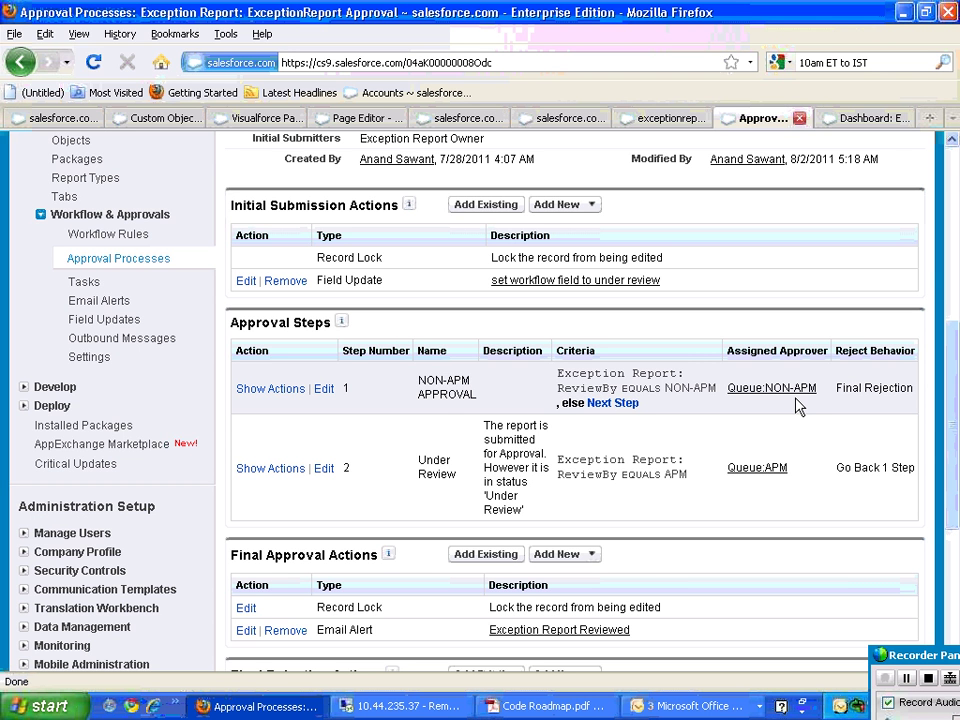
click(467, 120)
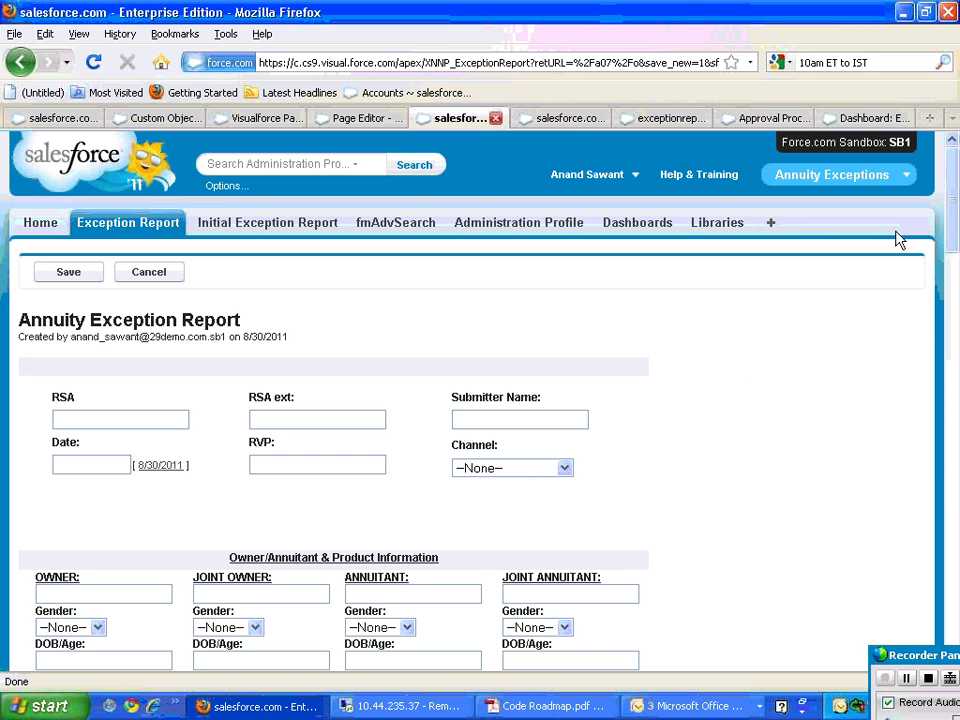
click(562, 122)
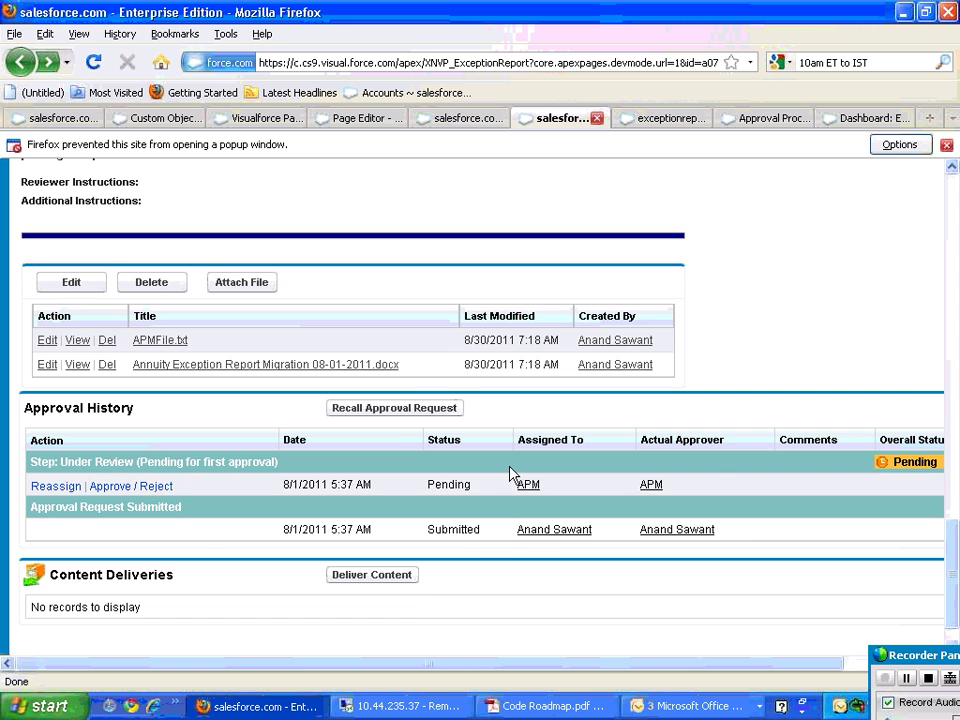
View the ExceptionReports dashboard and open the report behind the Exception Report Status chart
click(866, 118)
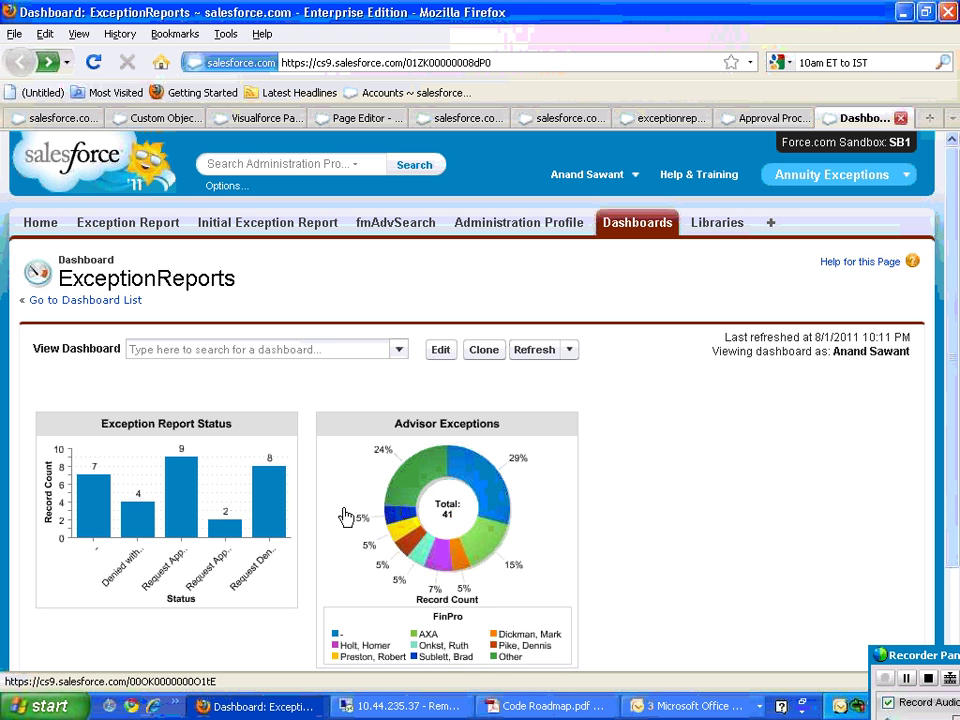
click(160, 516)
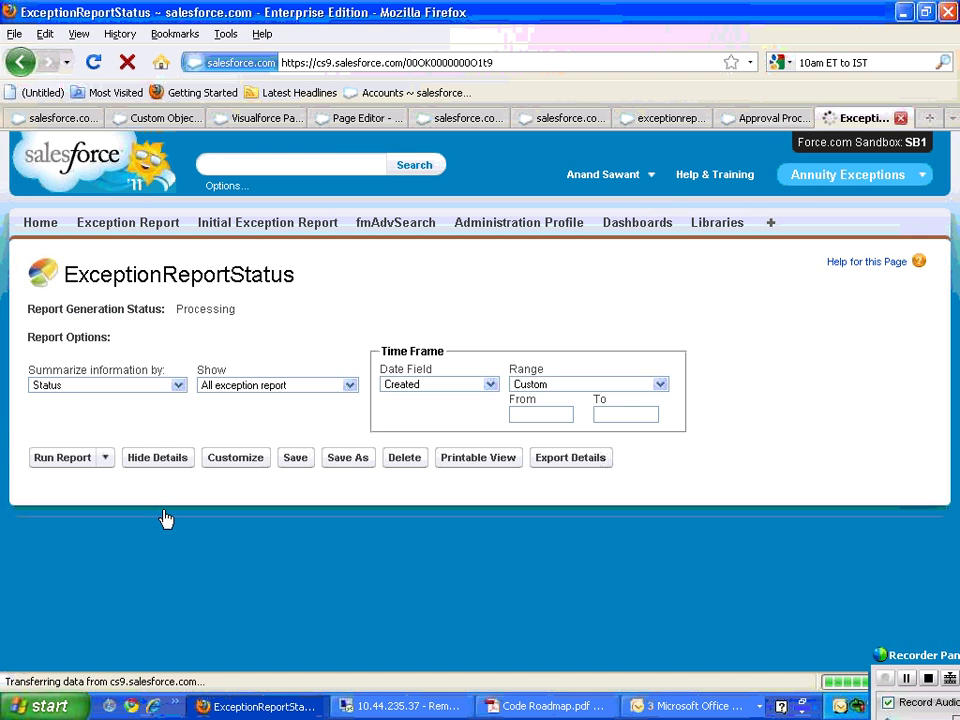
scroll(165, 513, down, 1)
scroll(167, 519, down, 6)
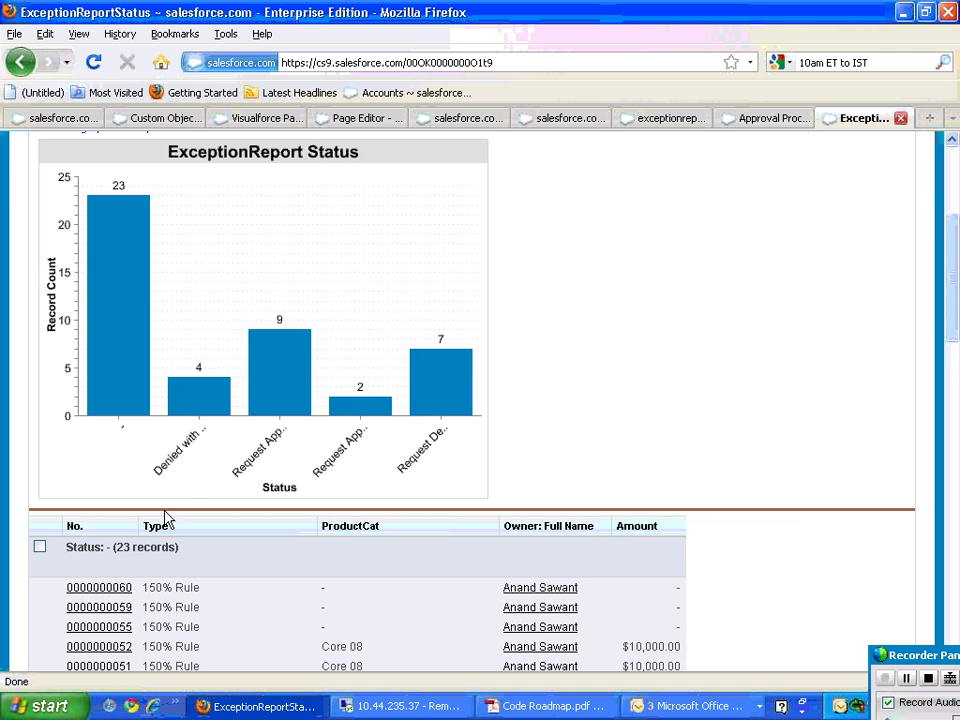
Review the ExceptionReportStatus records grouped by status, then go back to the report options
scroll(179, 516, down, 10)
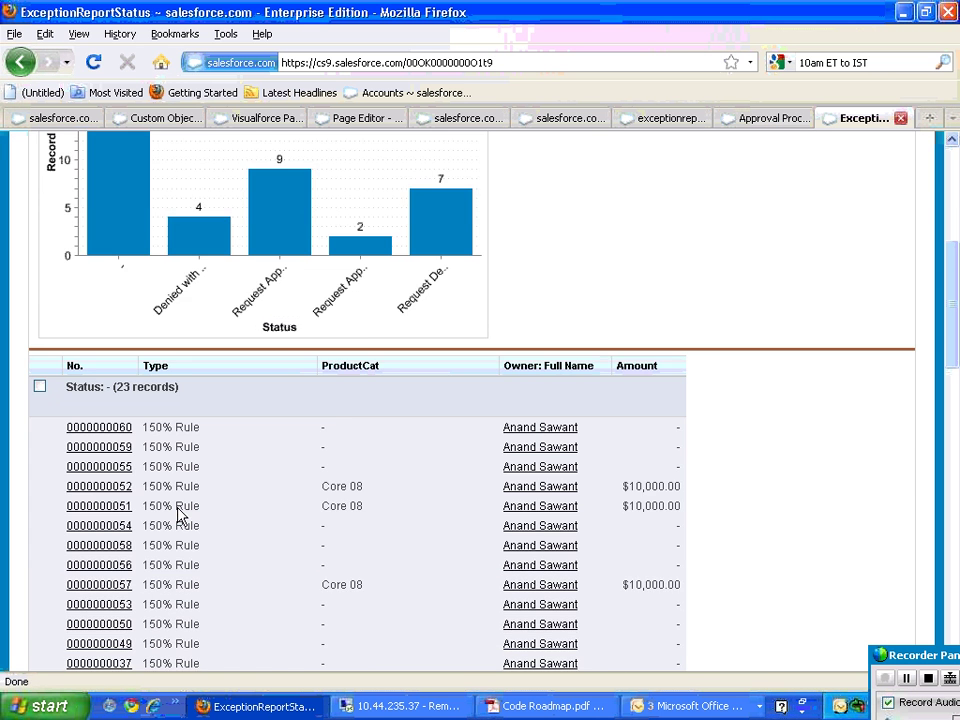
scroll(174, 507, down, 1)
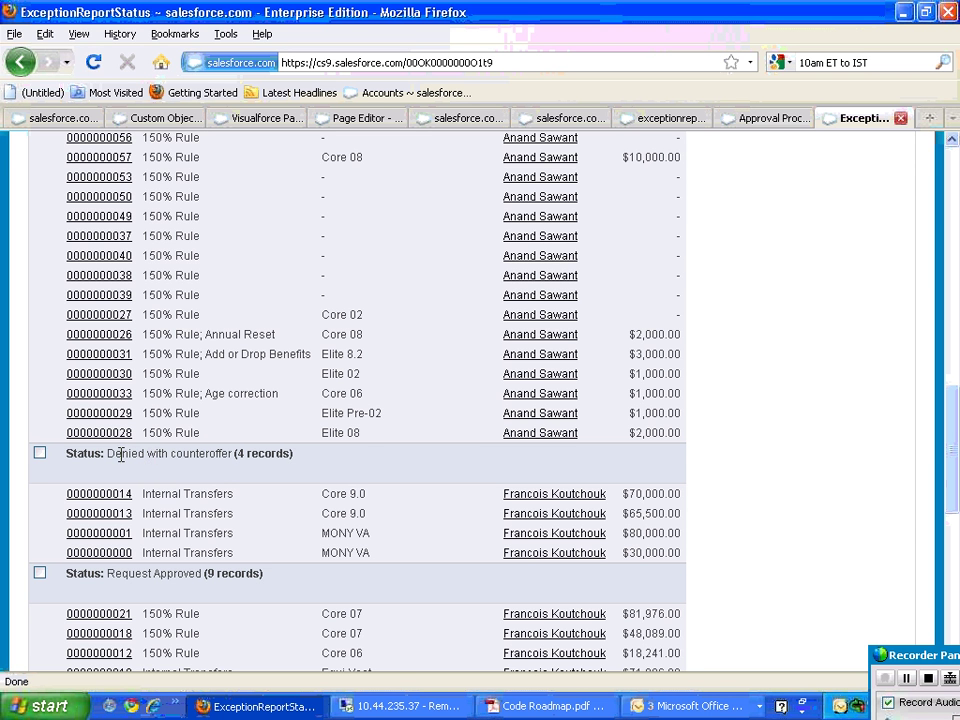
scroll(193, 559, down, 1)
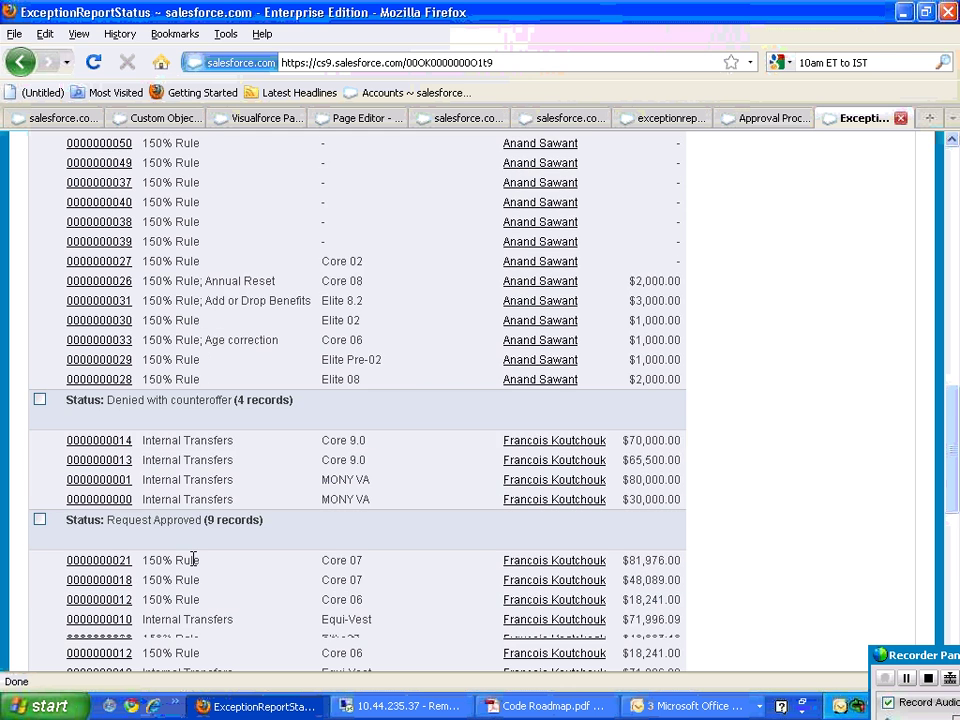
scroll(124, 433, down, 2)
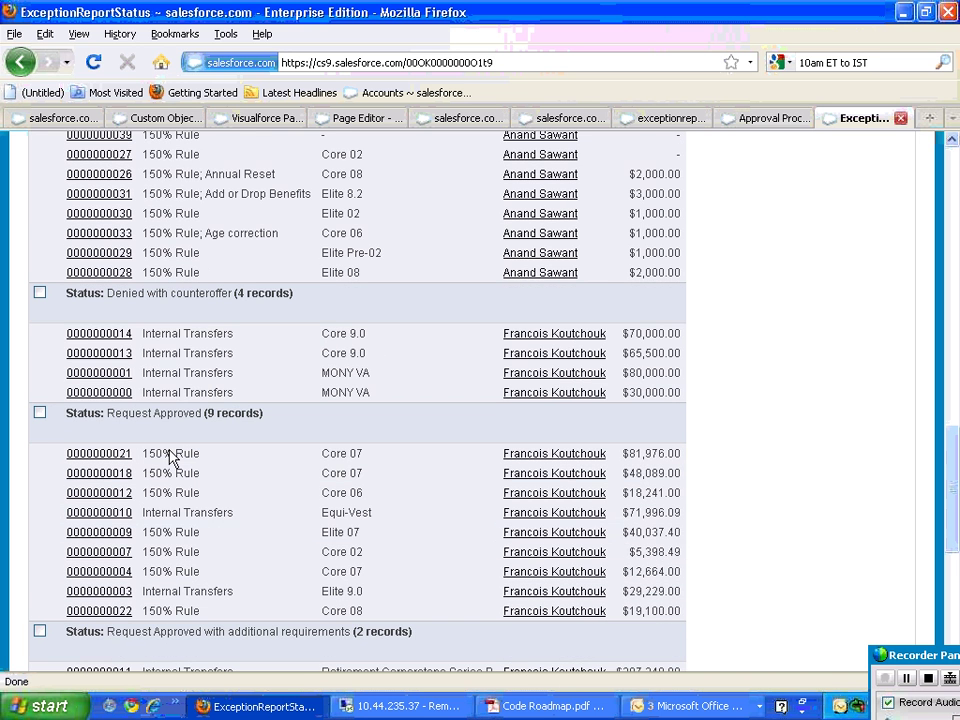
scroll(171, 468, down, 2)
scroll(171, 463, down, 1)
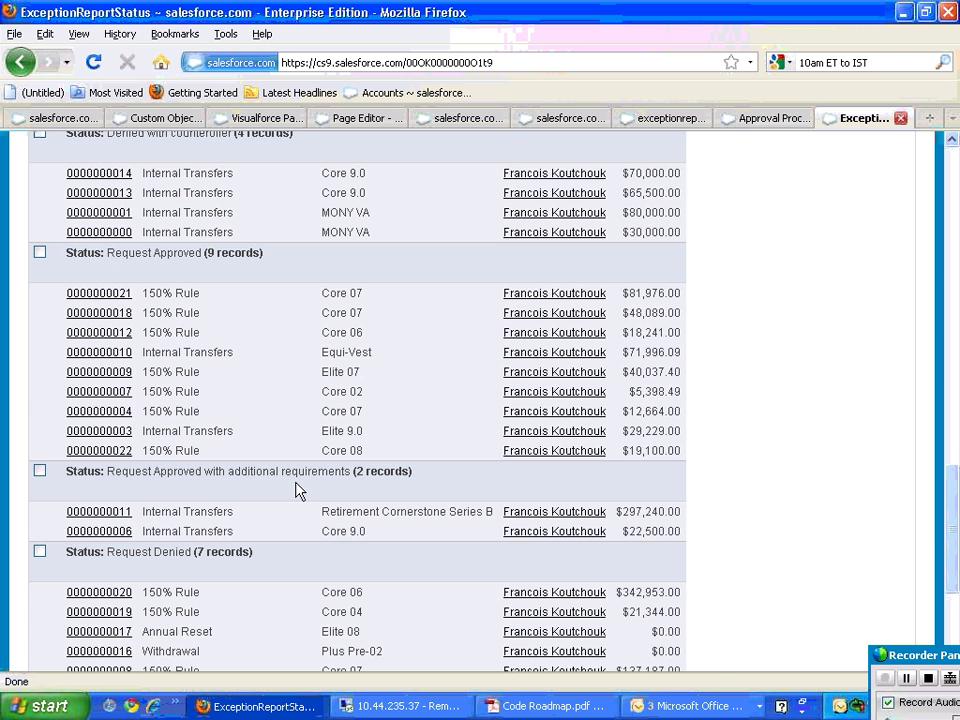
scroll(298, 498, up, 15)
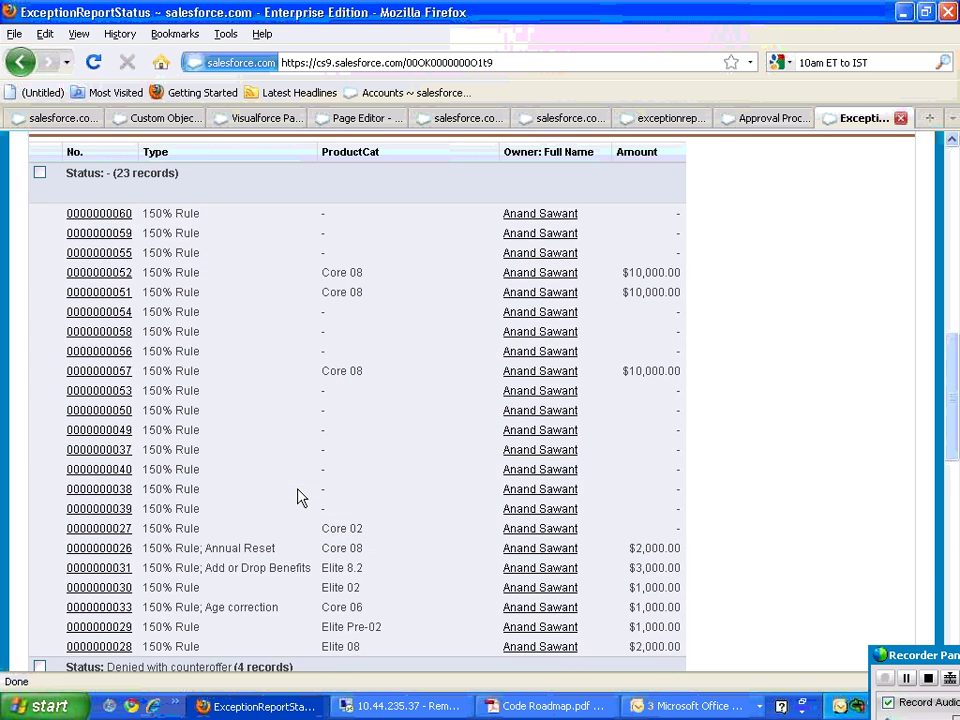
scroll(300, 495, up, 5)
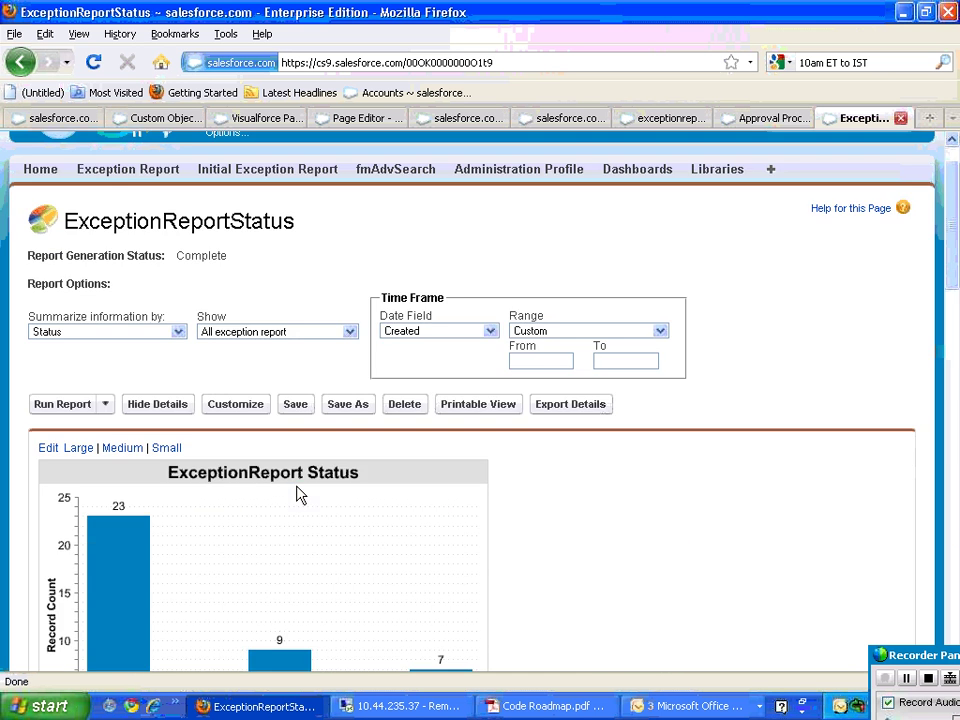
Open the Libraries overview and review the shared libraries and recent activity
click(703, 224)
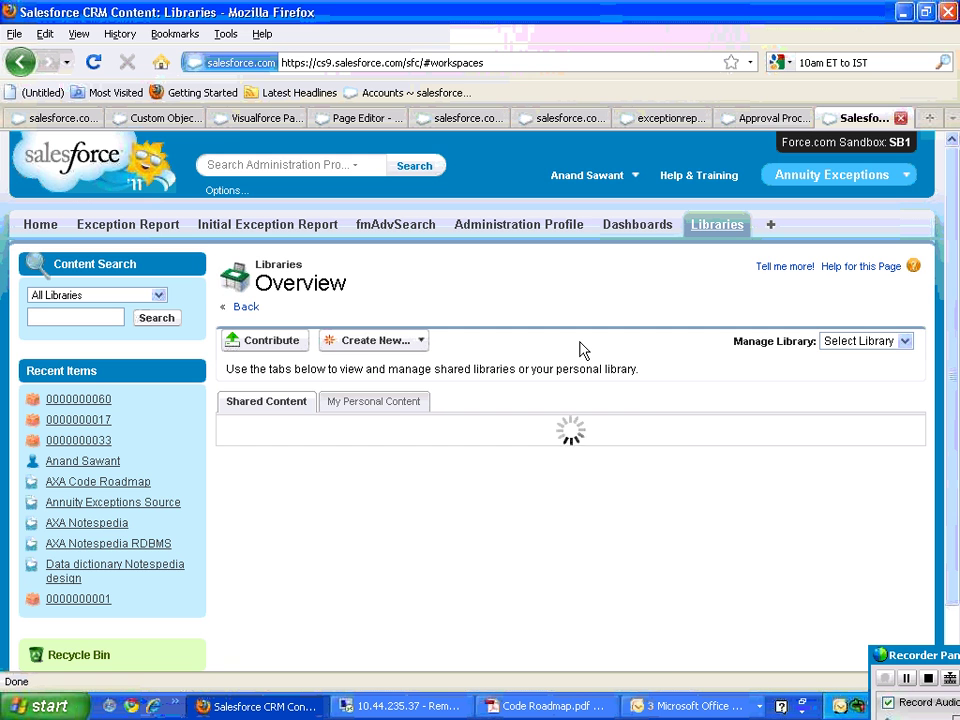
scroll(583, 350, down, 1)
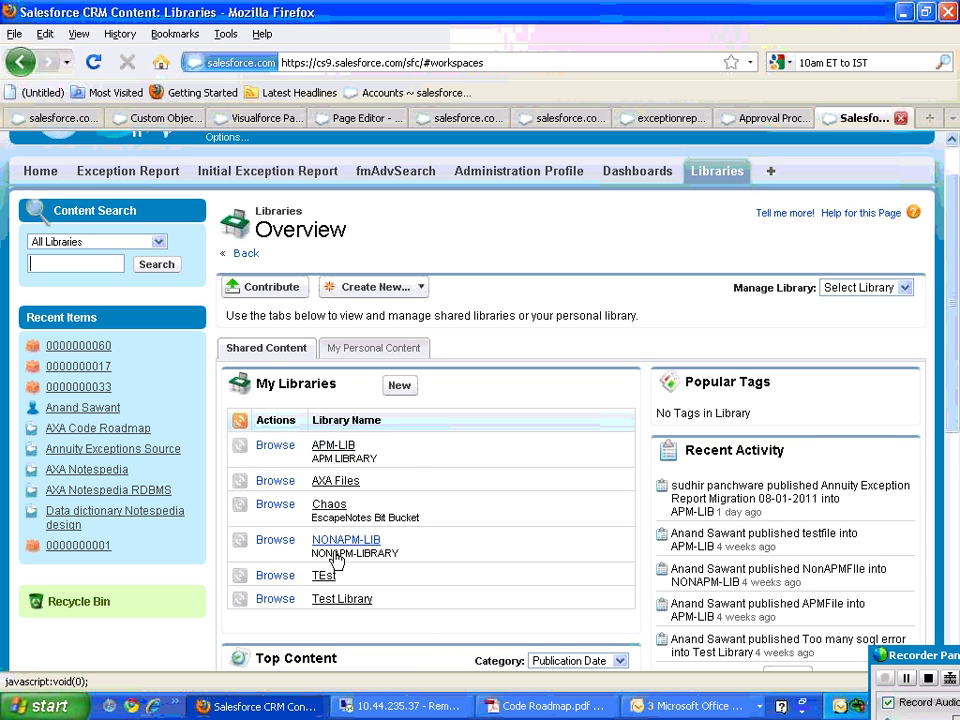
scroll(340, 541, down, 1)
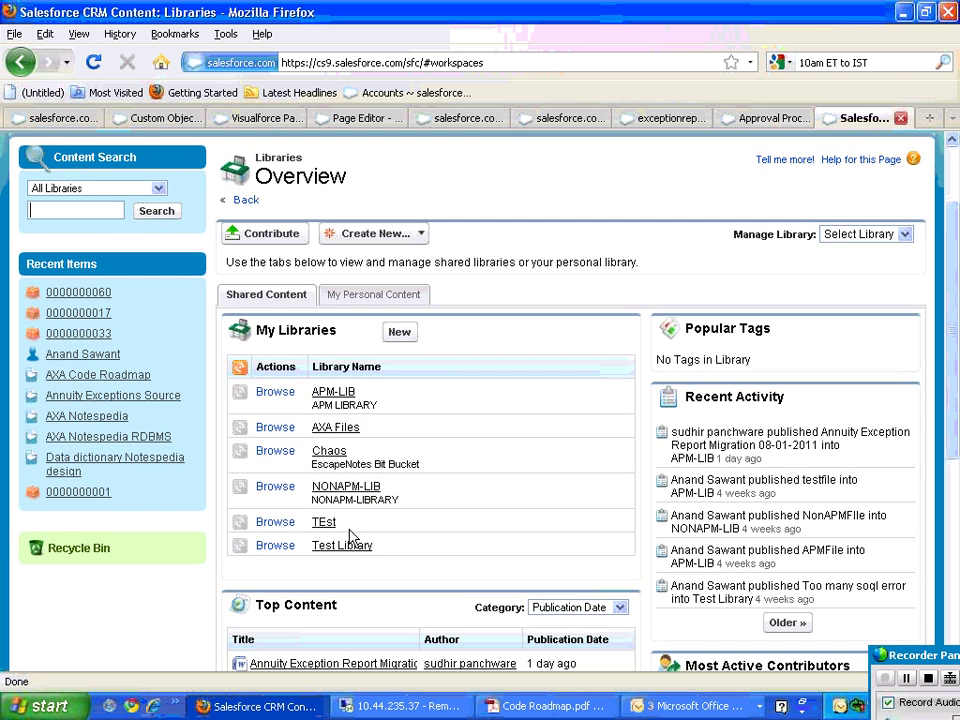
Open the APM-LIB library and check its top content and members, keeping the member filter on Individual Users
click(337, 393)
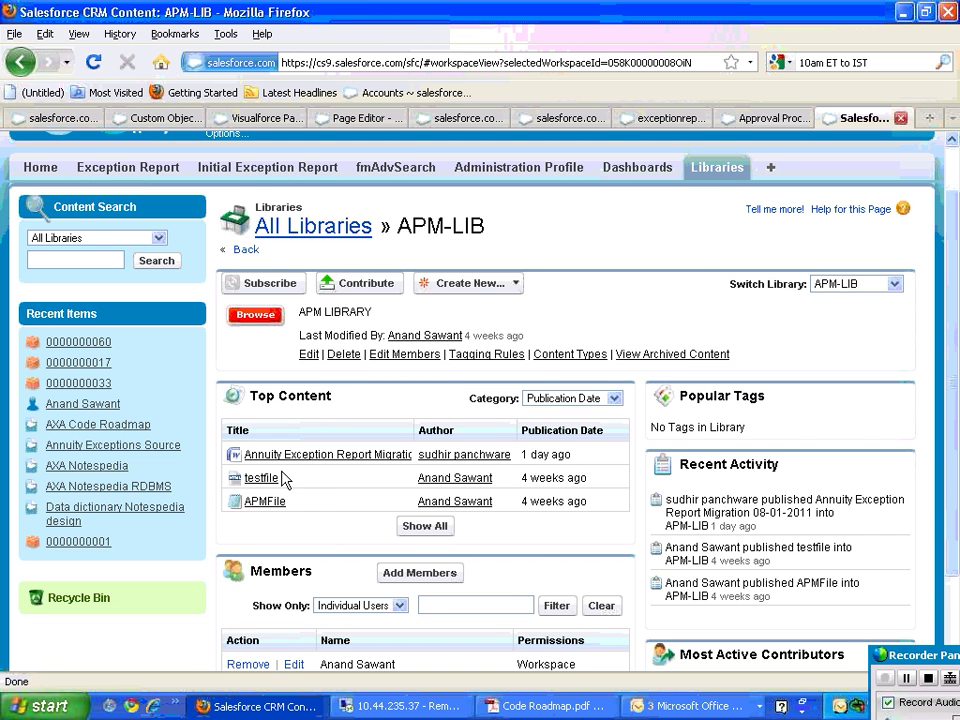
scroll(285, 478, down, 1)
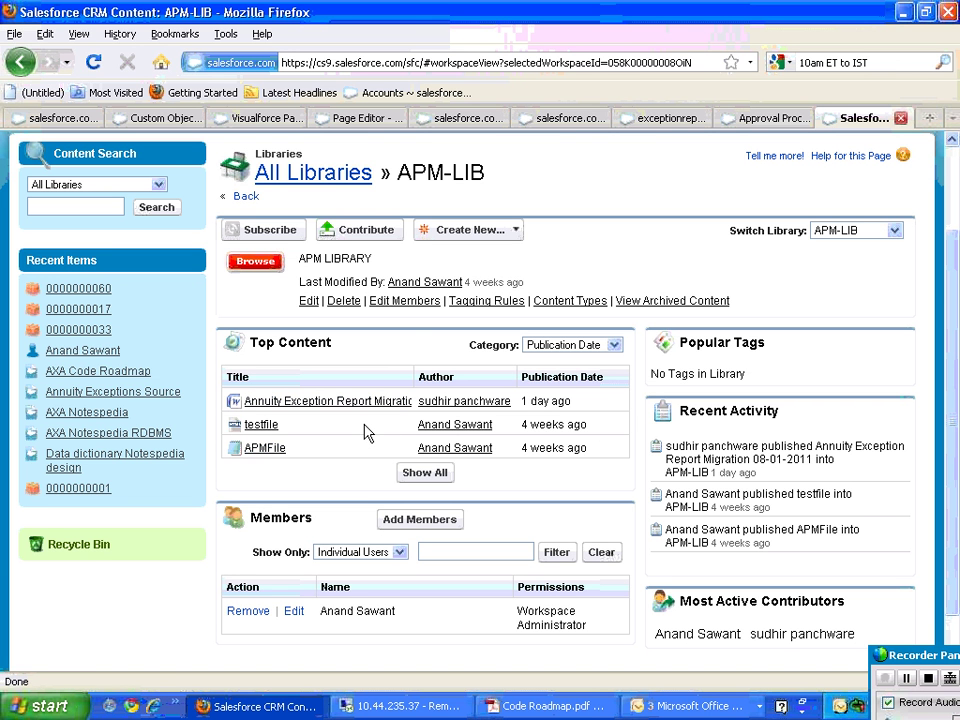
click(399, 555)
click(399, 555)
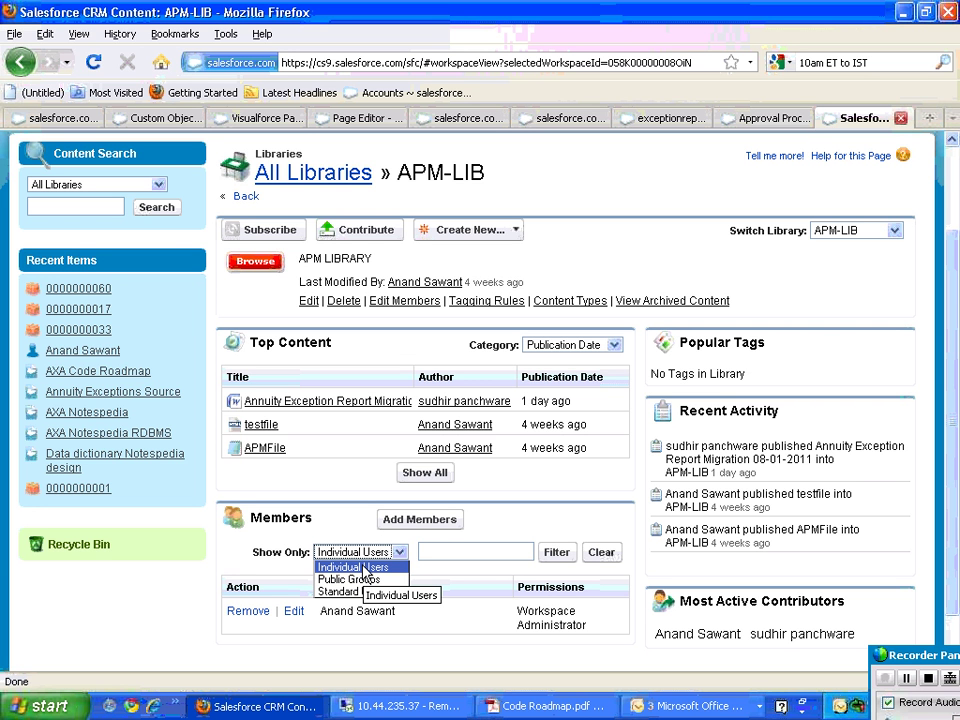
click(366, 568)
drag(952, 345, 953, 258)
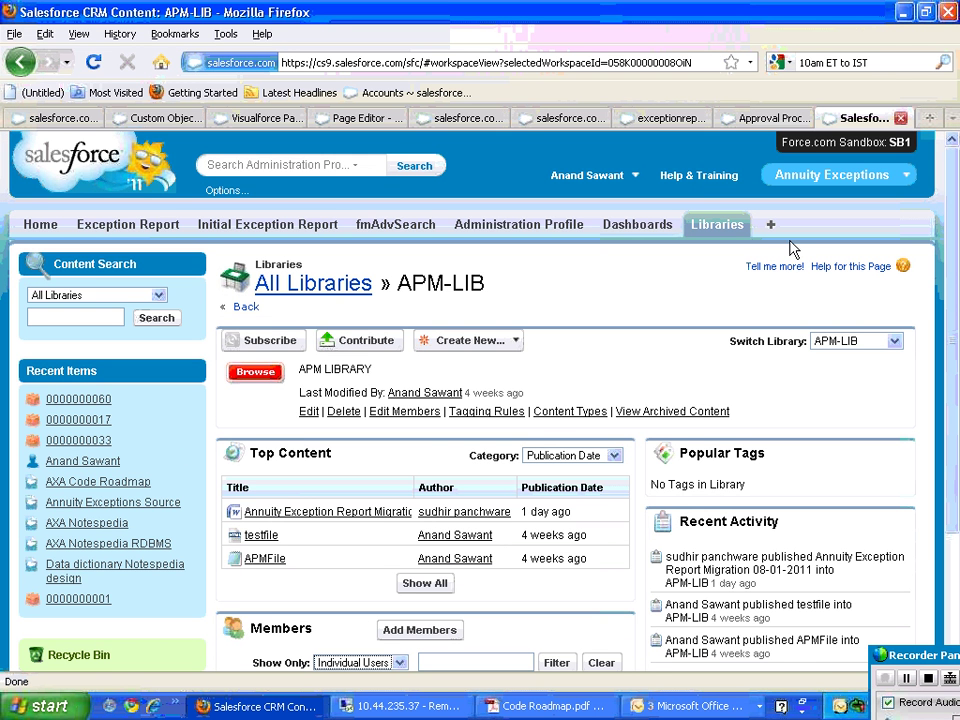
Send the prepared exception e-mail from Outlook to the Salesforce email service without completing the spelling check, and return to the Salesforce home page
click(668, 706)
click(630, 632)
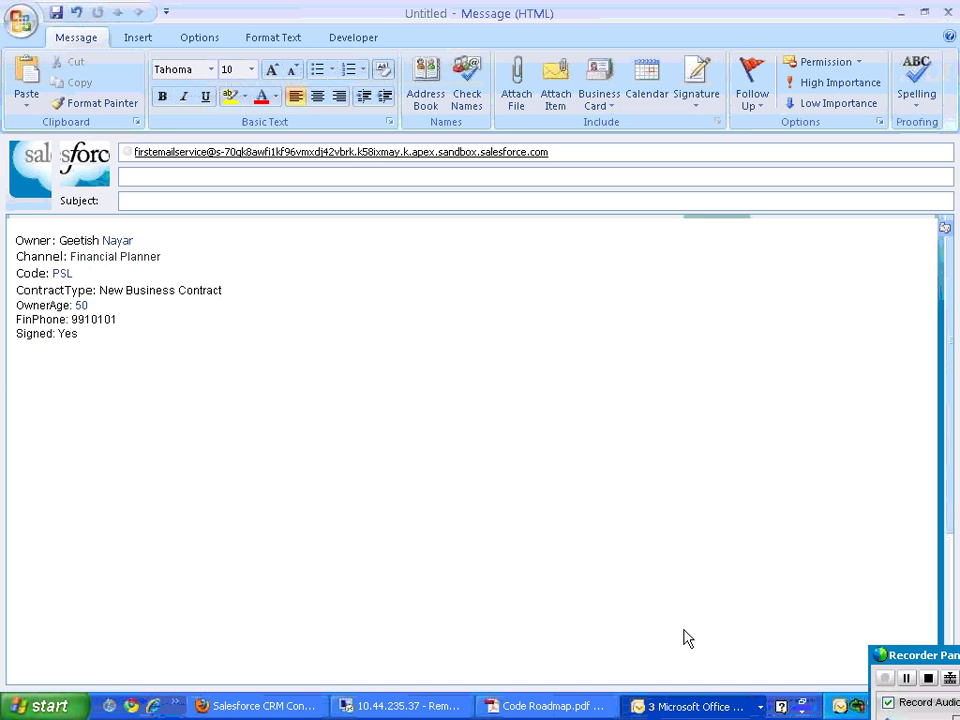
click(632, 532)
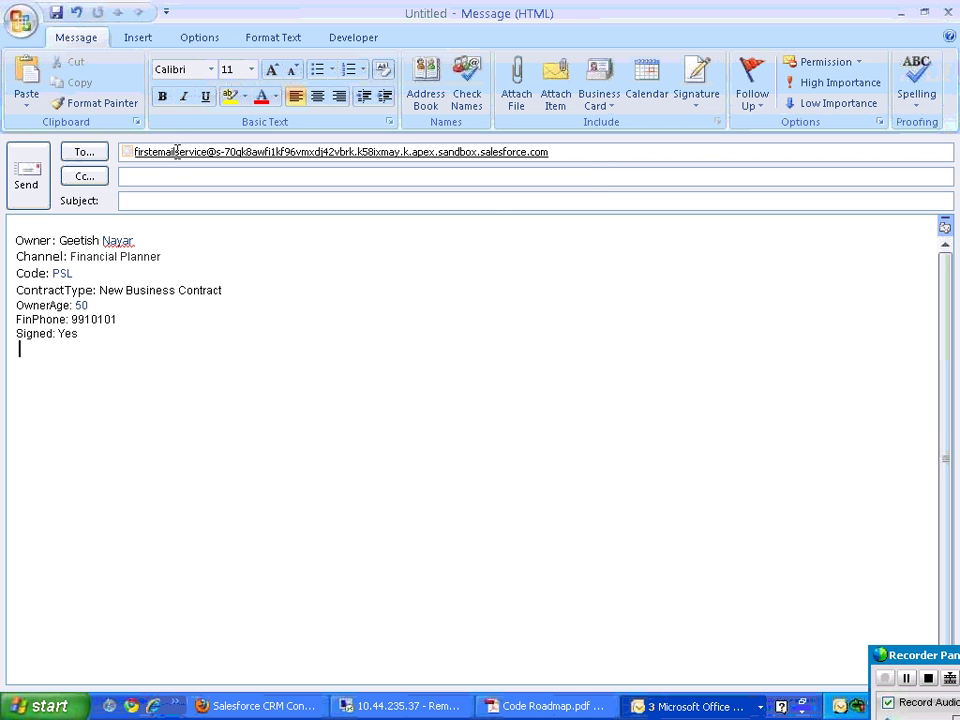
click(27, 190)
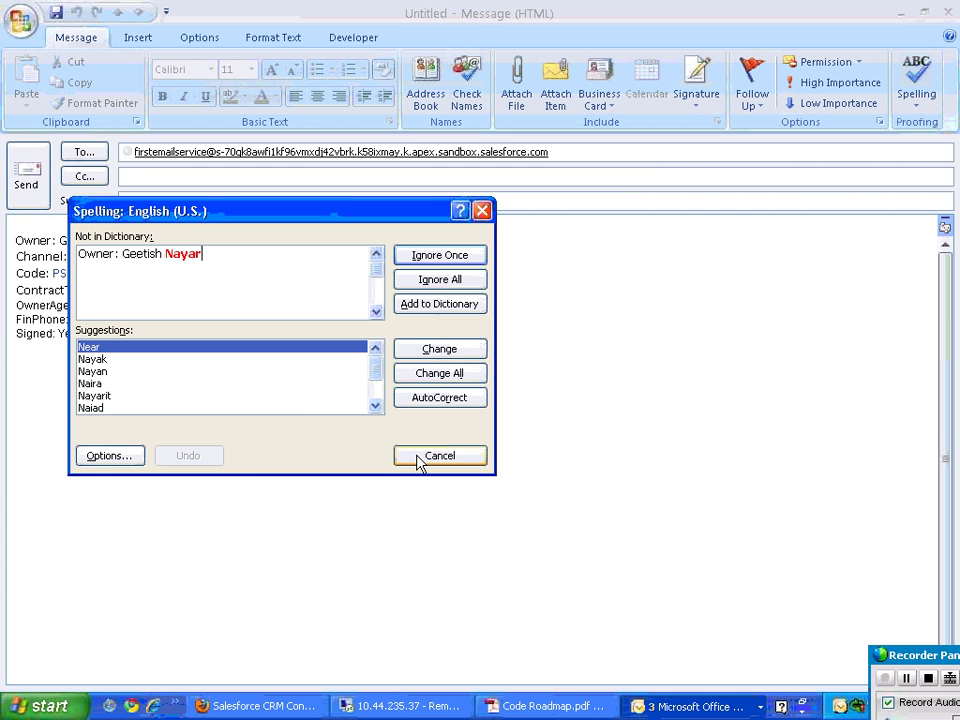
click(420, 460)
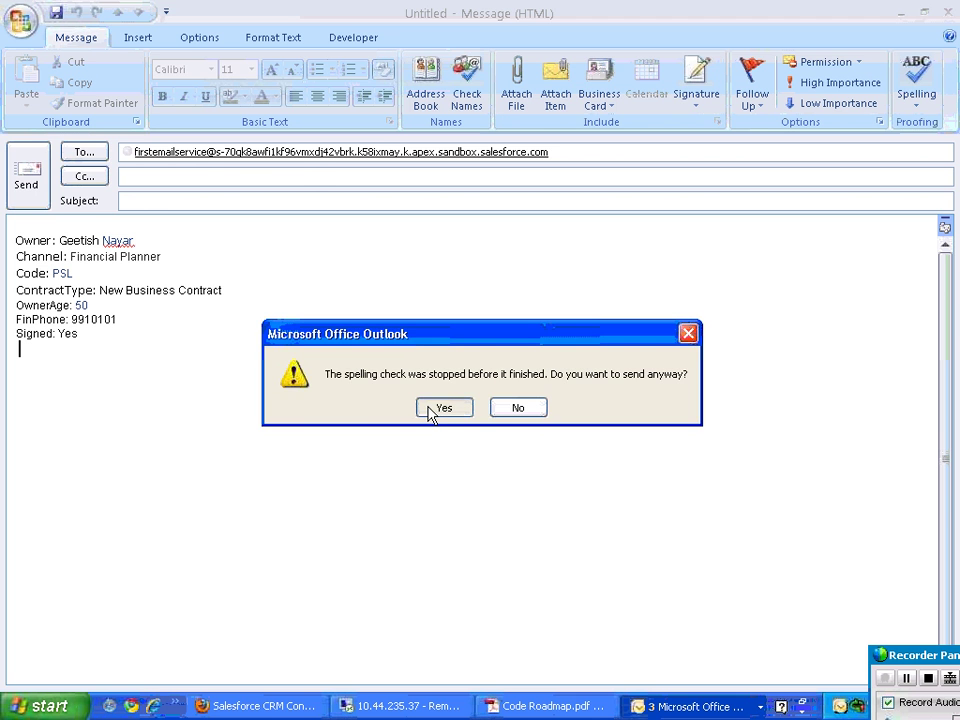
click(432, 410)
click(67, 120)
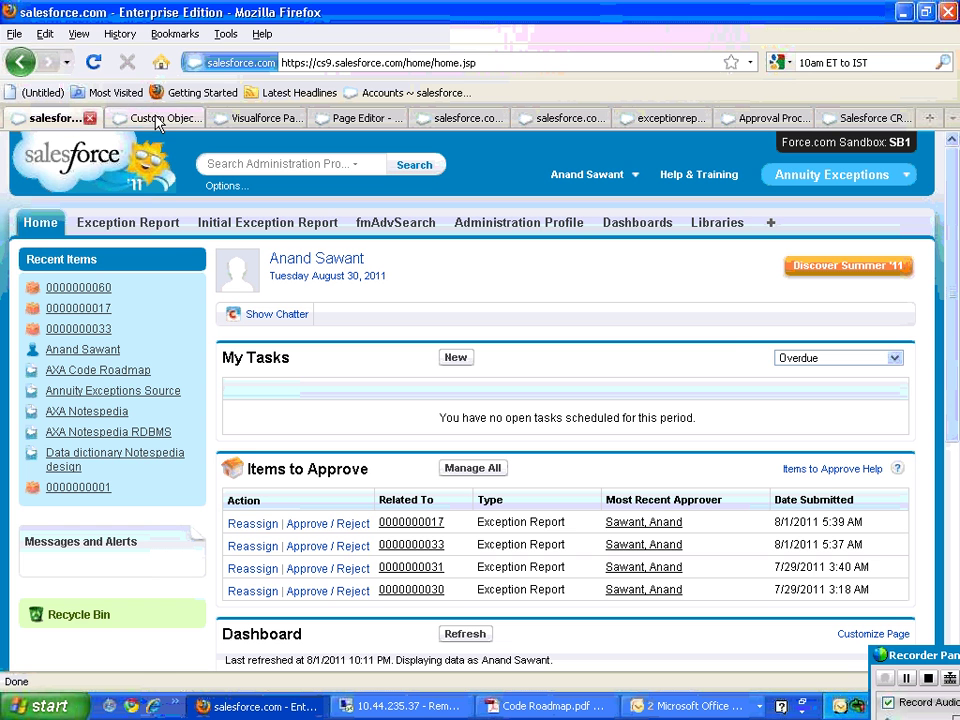
Open the newest record in the Recent Exception Report list to check the e-mailed submission, and return to the home page
click(165, 228)
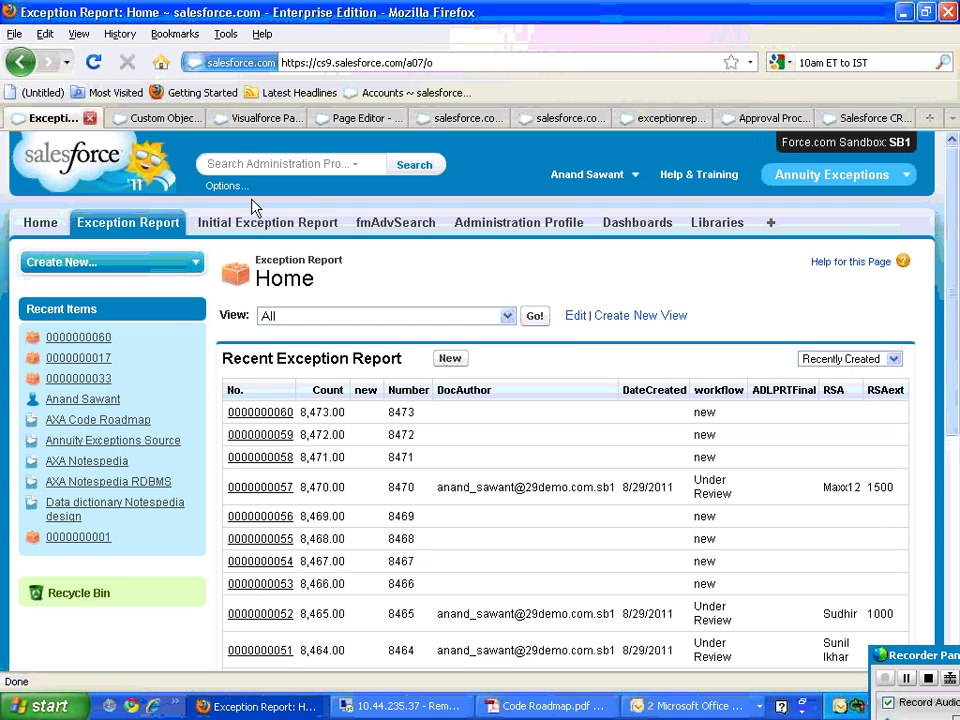
click(253, 418)
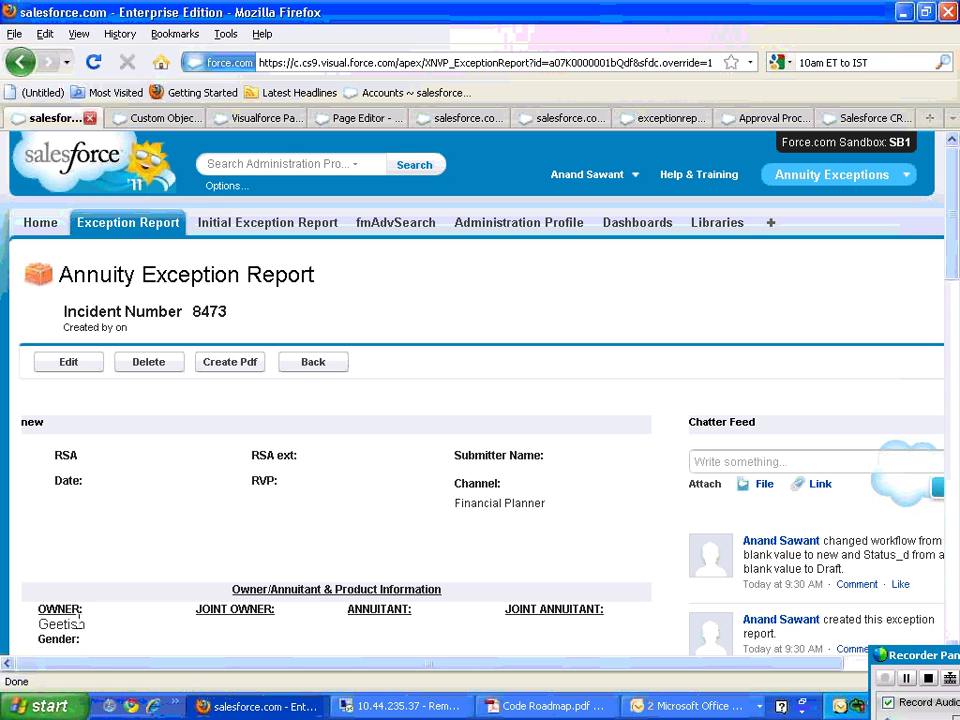
click(38, 226)
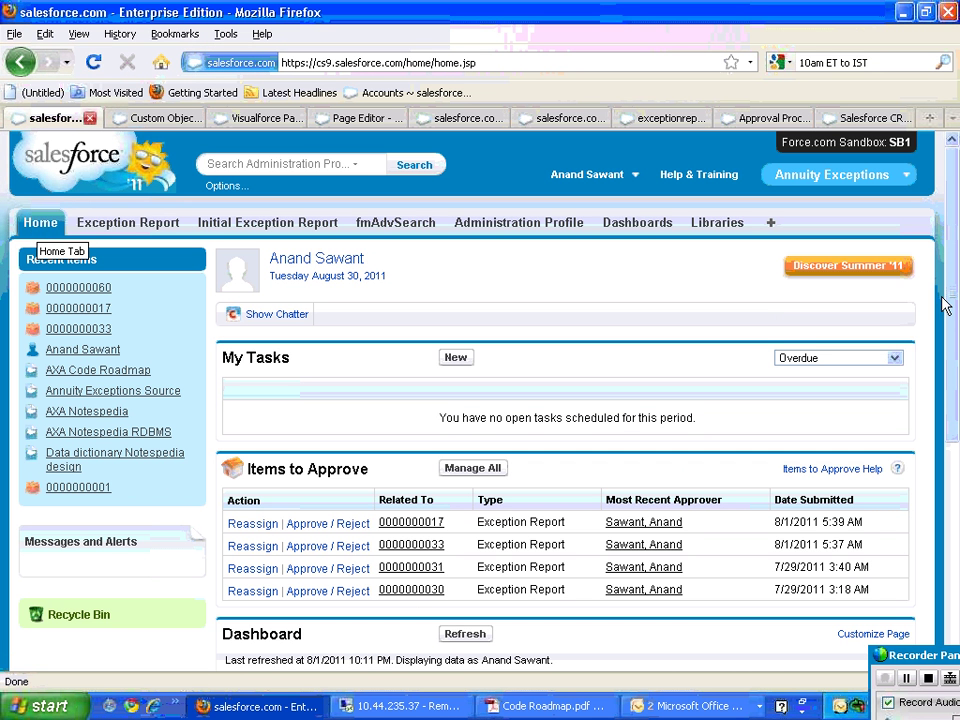
Review the home page's Items to Approve list and its Exception Report Status and Advisor Exceptions dashboard charts
drag(947, 302, 947, 365)
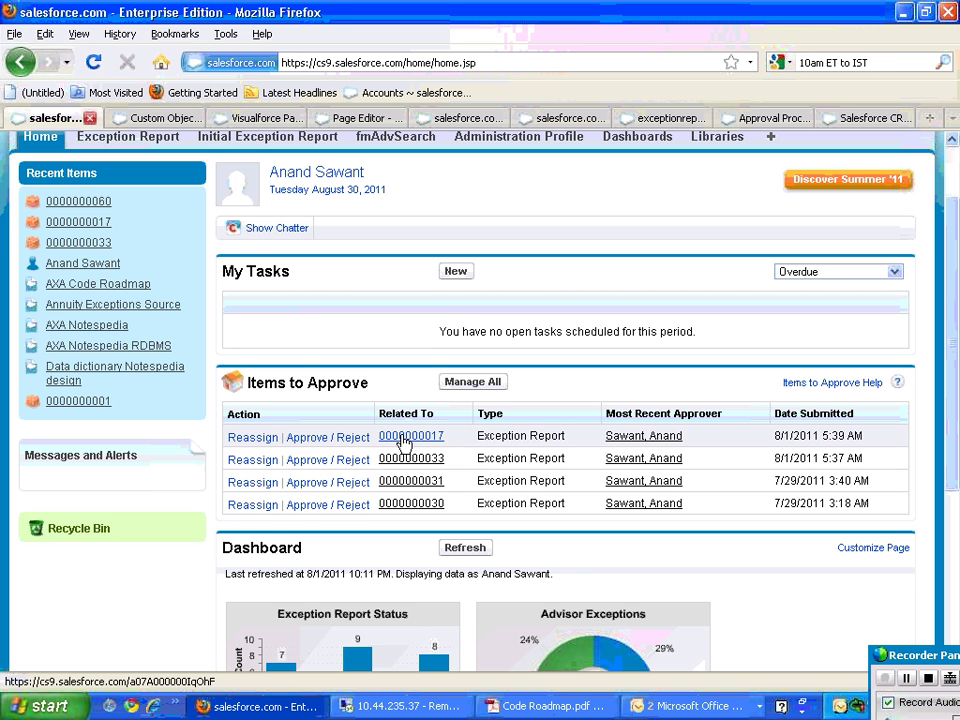
scroll(407, 466, down, 2)
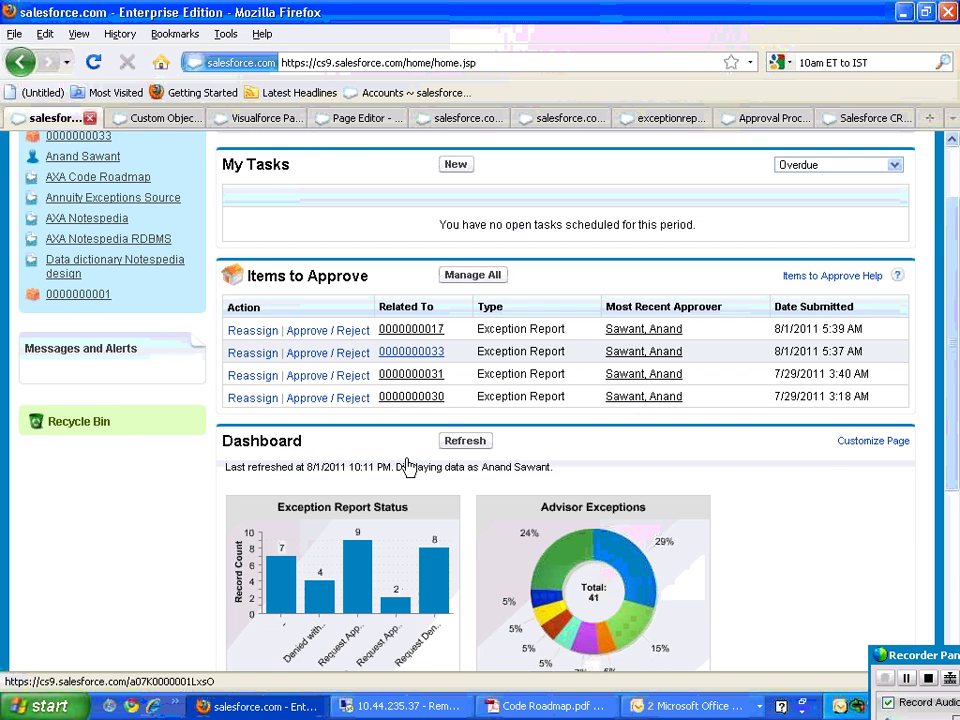
scroll(407, 466, down, 1)
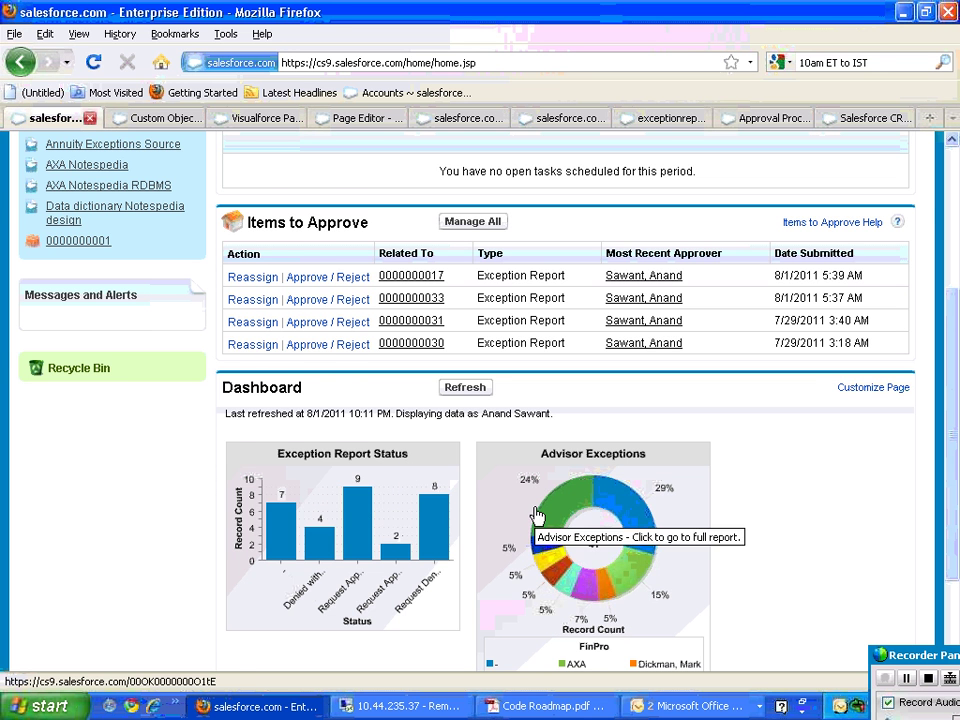
scroll(537, 515, up, 3)
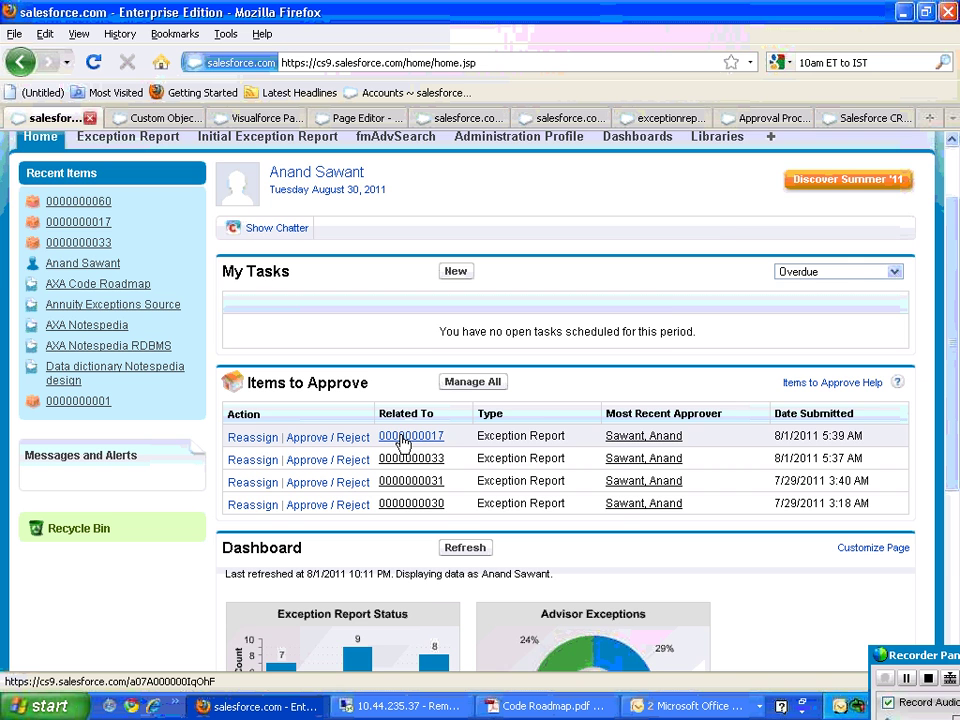
scroll(405, 440, down, 3)
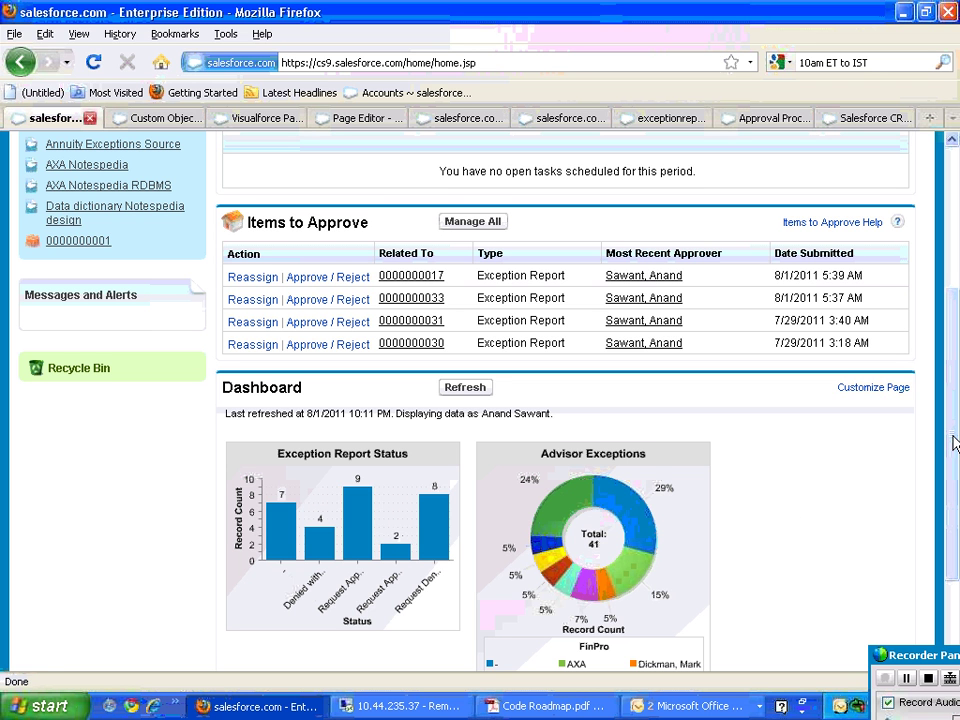
drag(952, 436, 937, 297)
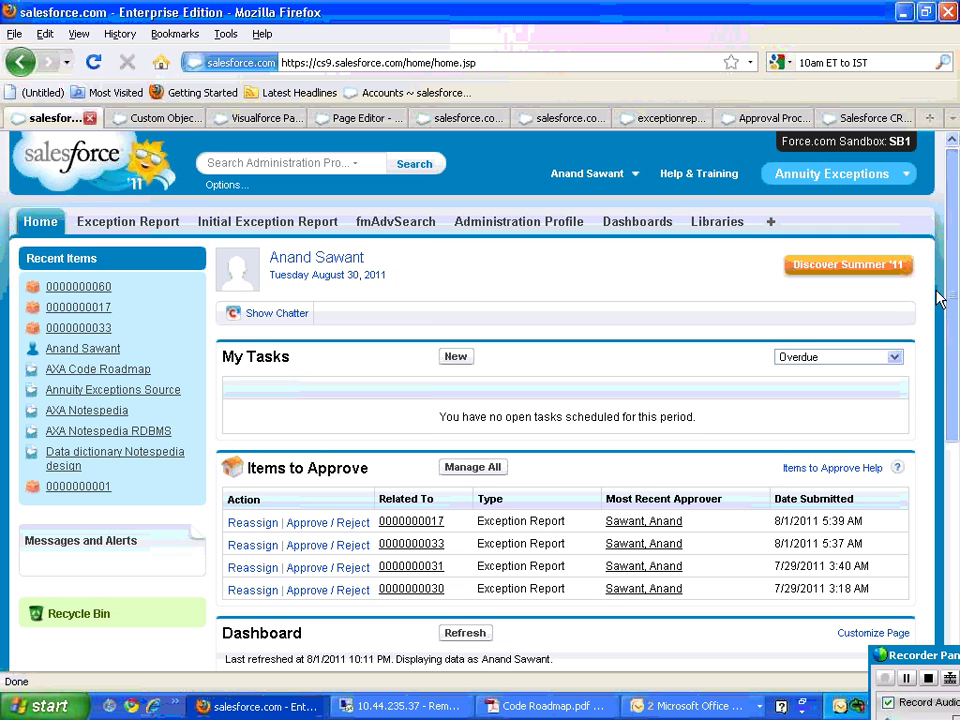